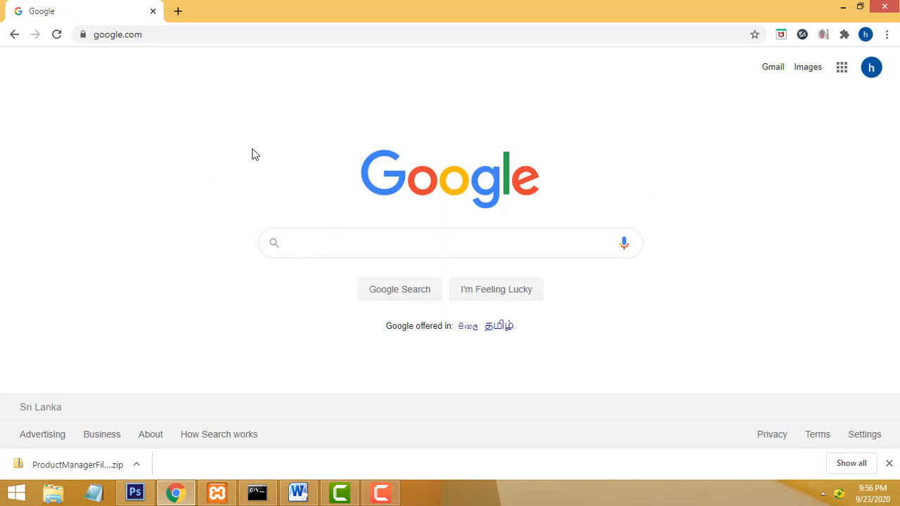
Search Google for "eclipse for java developers"
left_click(332, 244)
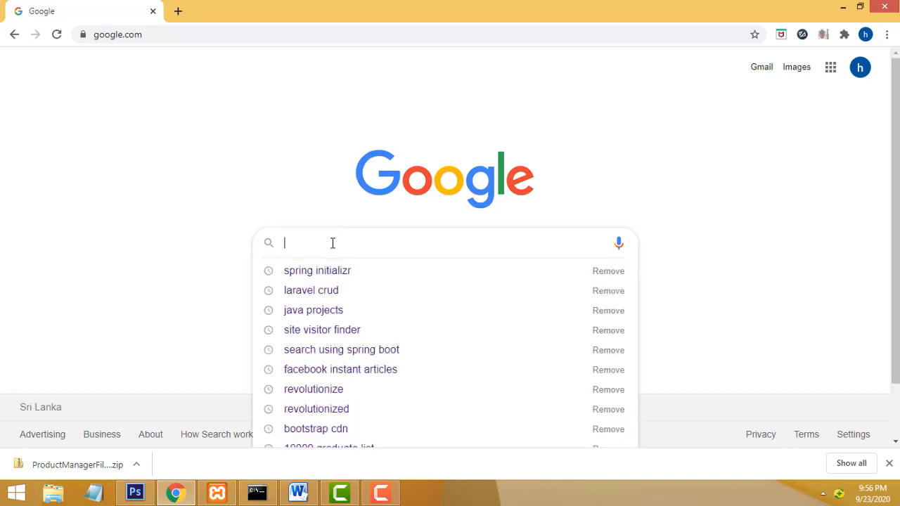
type("elsa")
key("BackSpace")
key("BackSpace")
key("BackSpace")
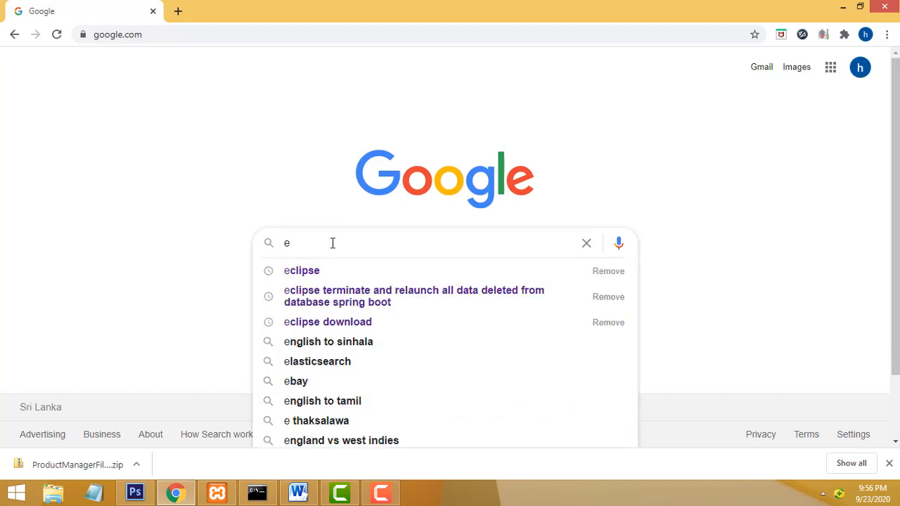
type("clipse for")
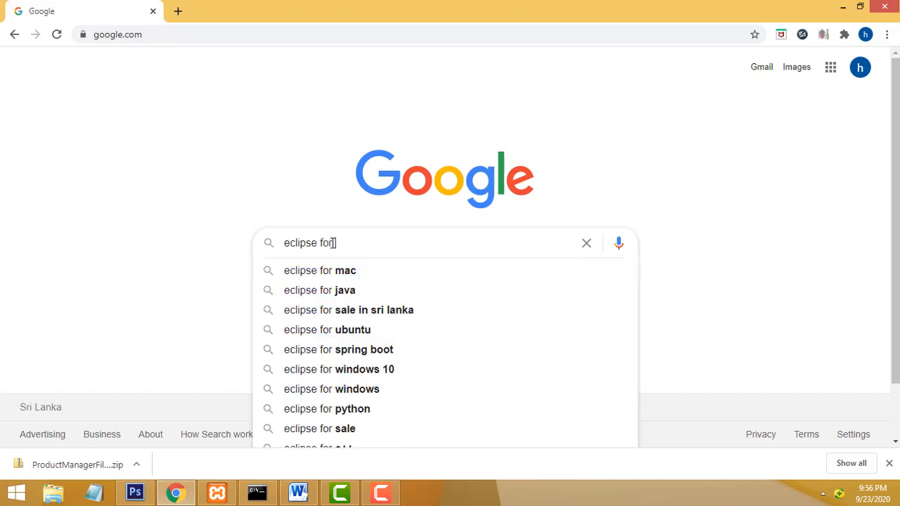
type(" java ")
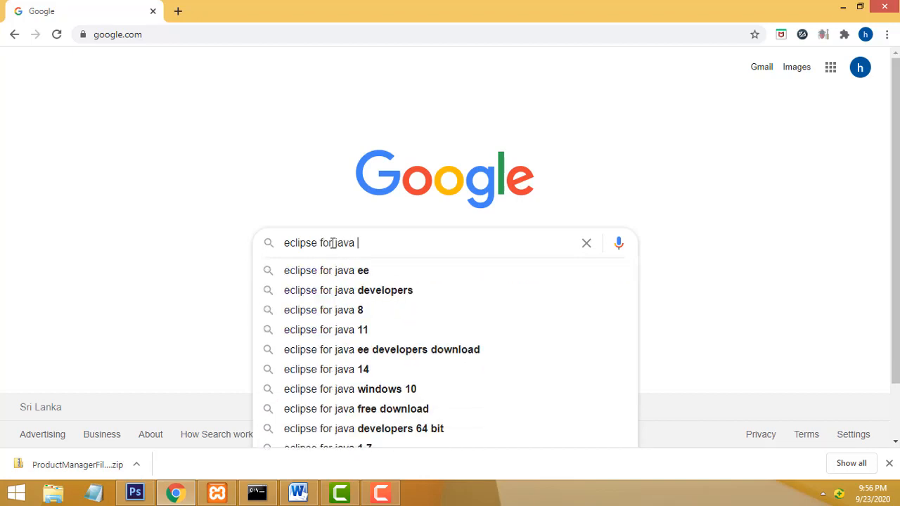
type("de")
key("Down")
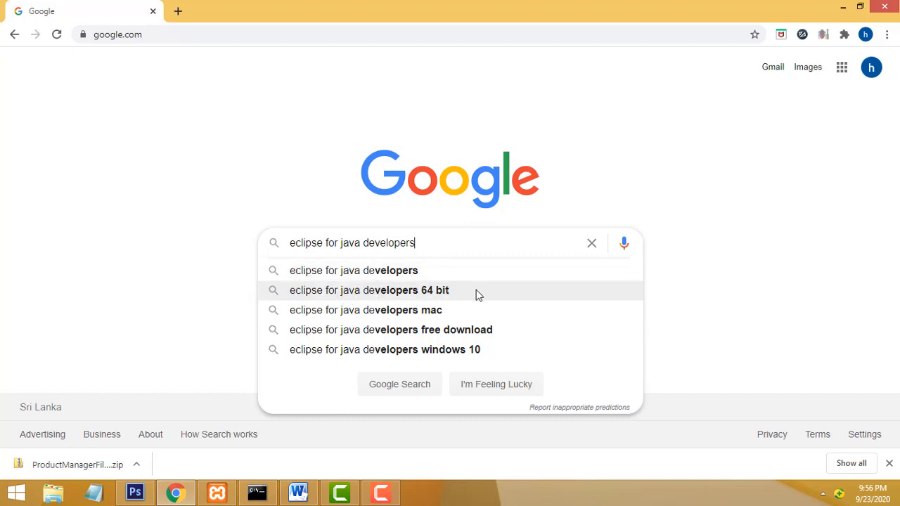
left_click(397, 277)
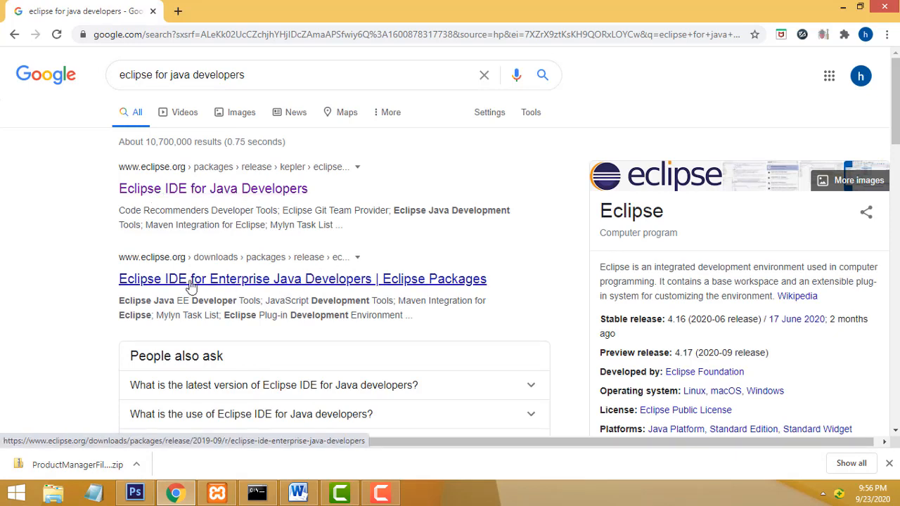
Open the Eclipse IDE for Java Developers result on eclipse.org and view its download options
left_click(154, 287)
scroll(299, 296, "down", 2)
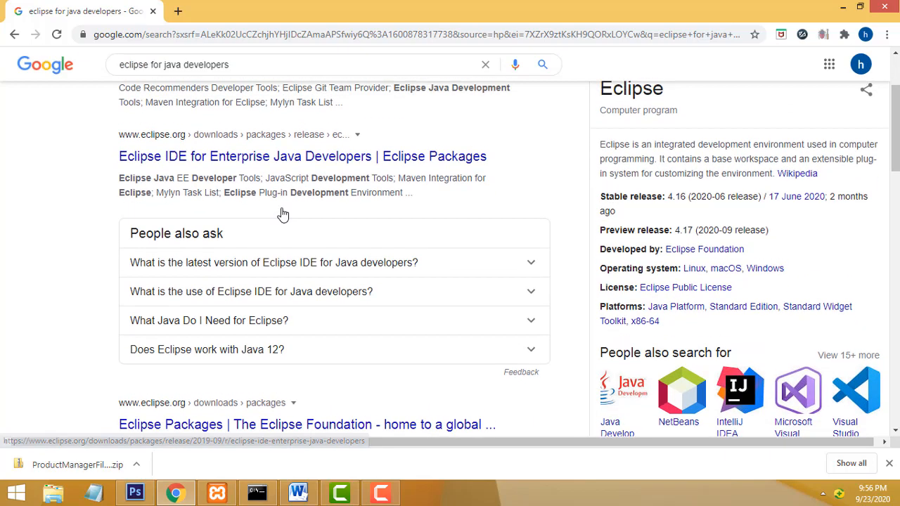
scroll(282, 213, "up", 2)
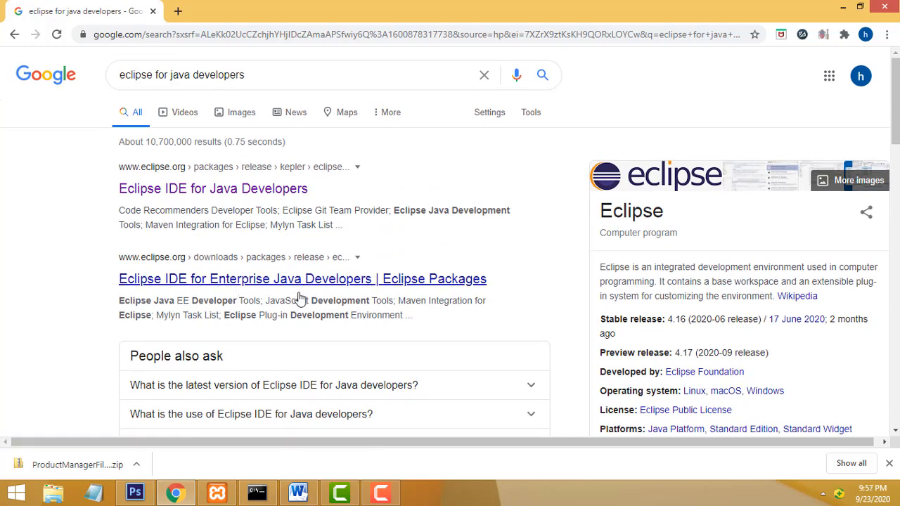
left_click(268, 190)
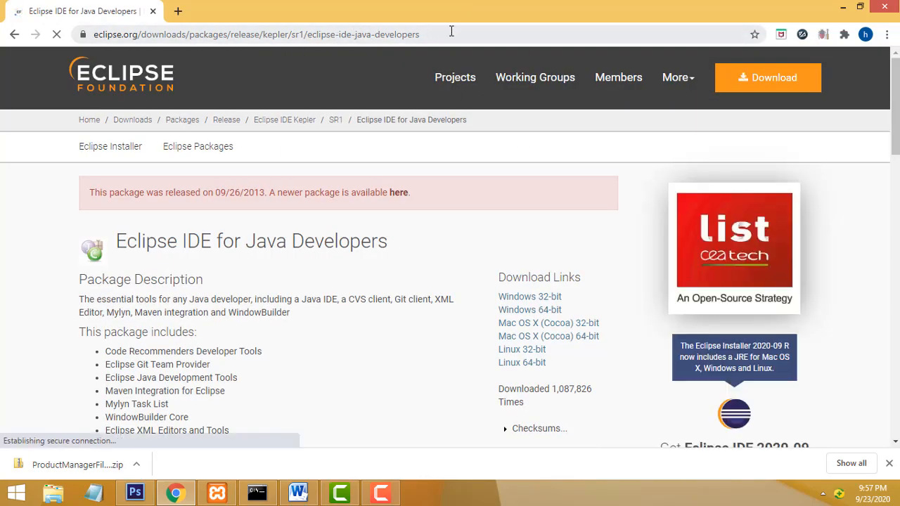
scroll(428, 208, "down", 3)
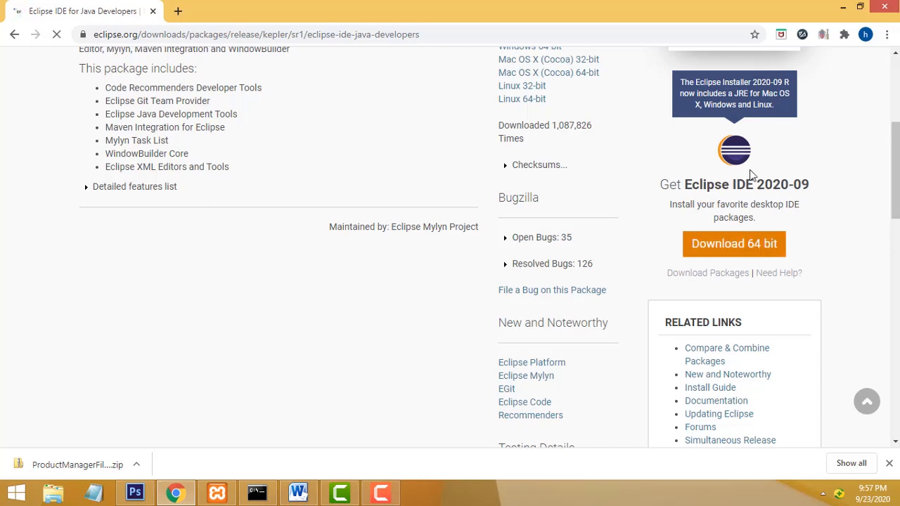
Find Eclipse IDE for Java Developers - 2020-06 on the computer and launch it with the suggested workspace
left_click(15, 493)
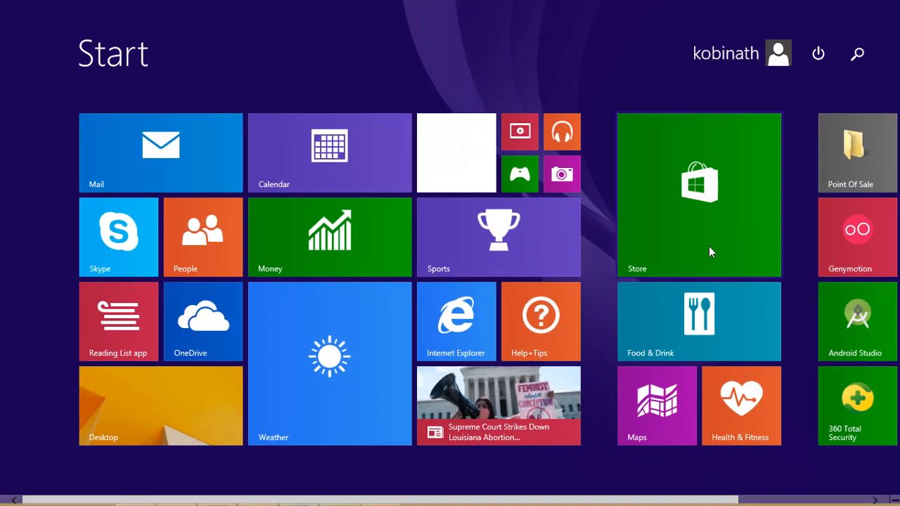
scroll(843, 39, "down", 1)
left_click(855, 52)
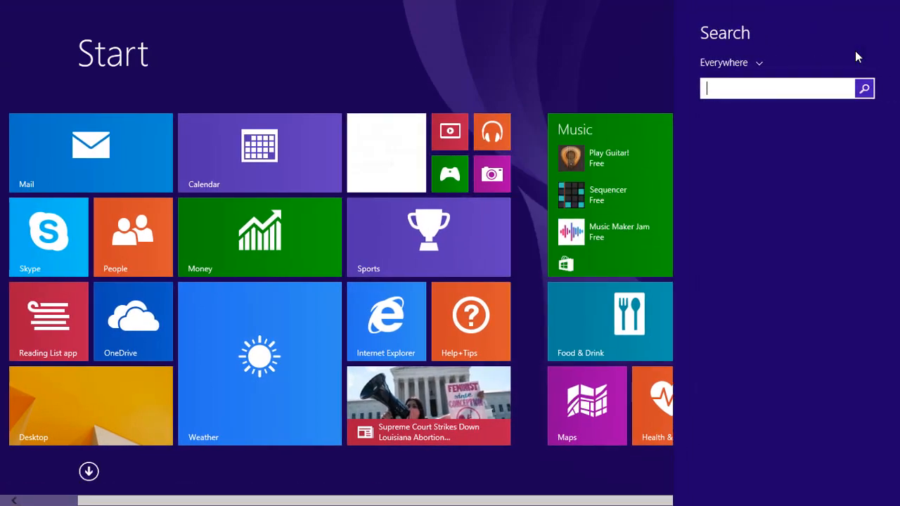
type("ec")
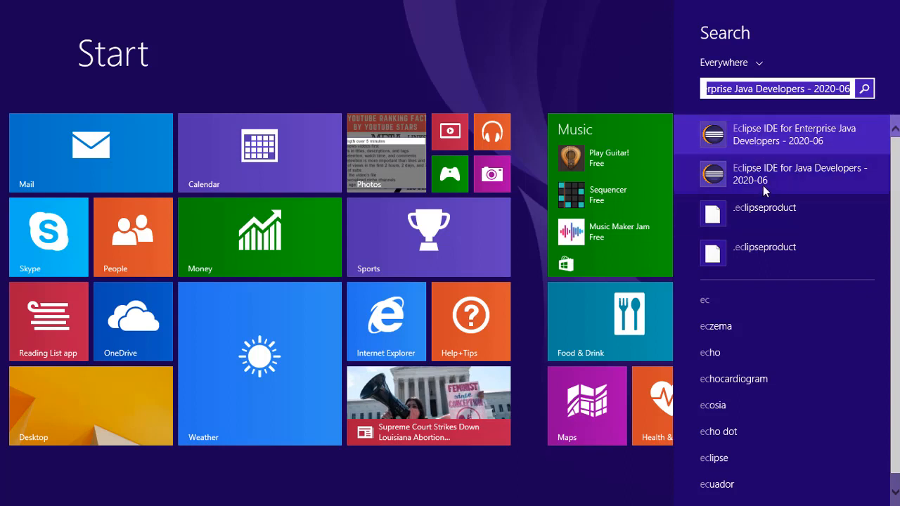
left_click(776, 182)
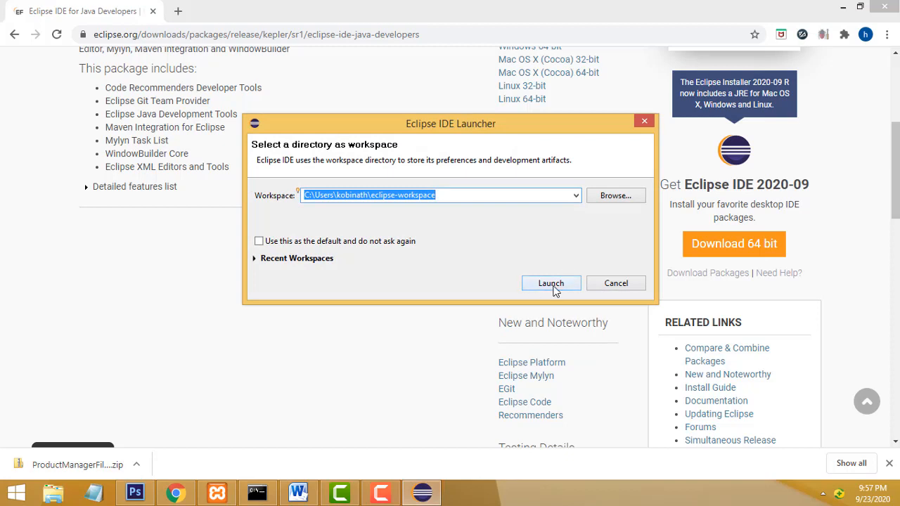
left_click(553, 288)
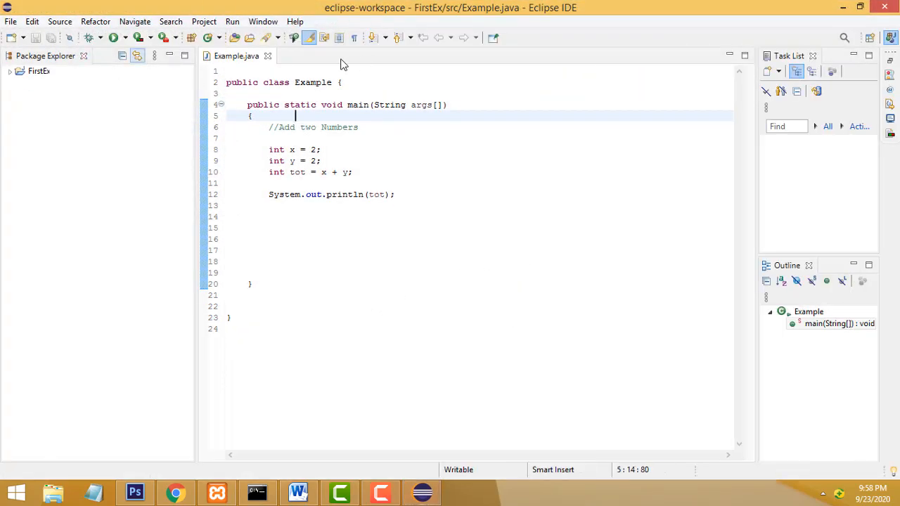
Close the Example.java file and the Package Explorer, and widen the Task List and Outline area
left_click(268, 57)
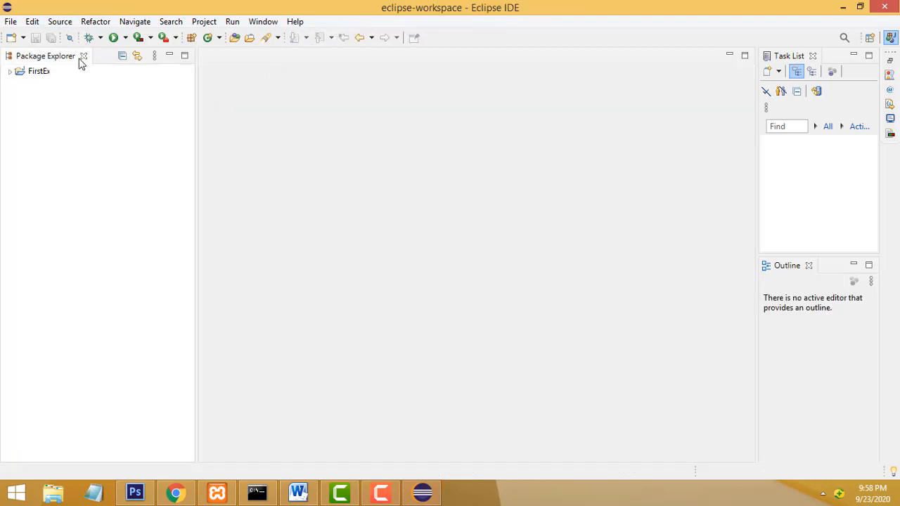
left_click_drag(197, 119, 141, 115)
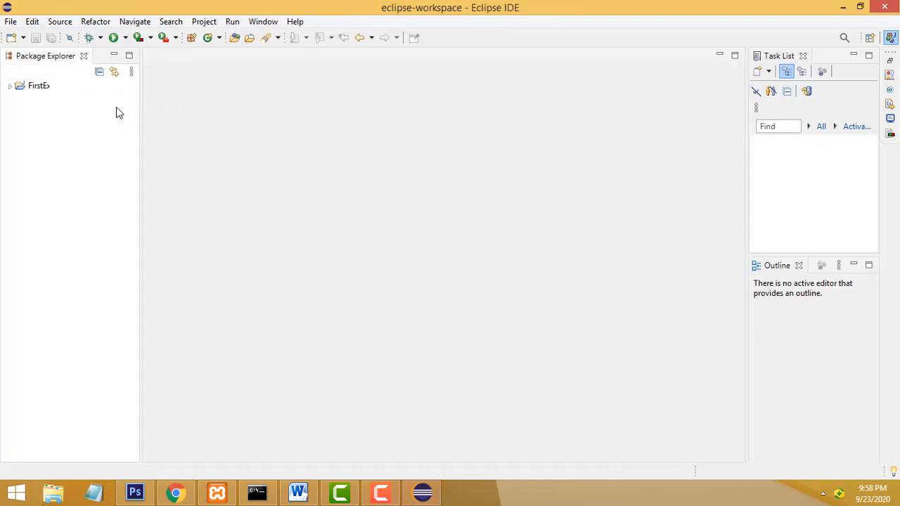
left_click(84, 56)
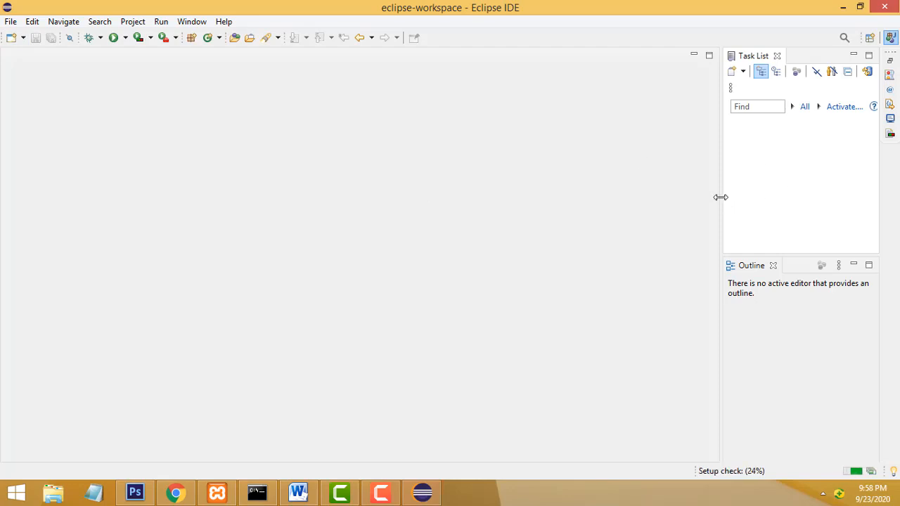
left_click_drag(720, 197, 619, 197)
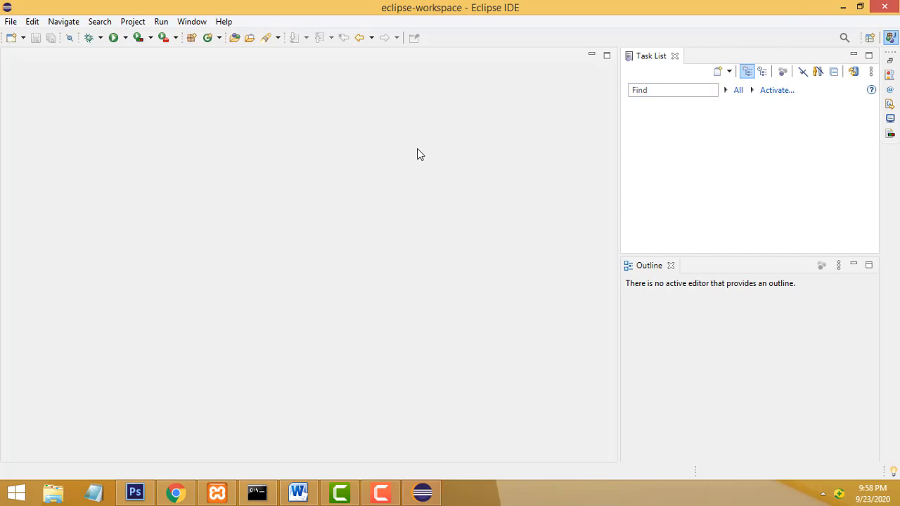
left_click(222, 23)
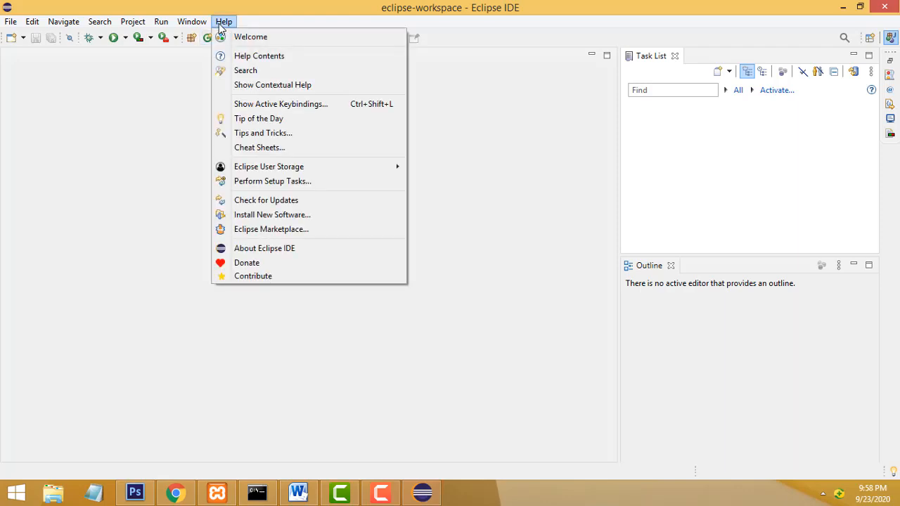
left_click(300, 220)
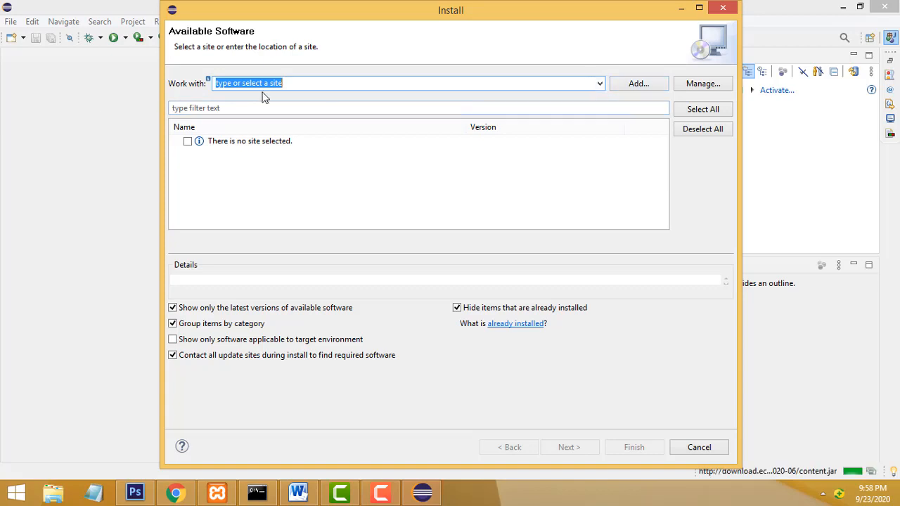
left_click(600, 84)
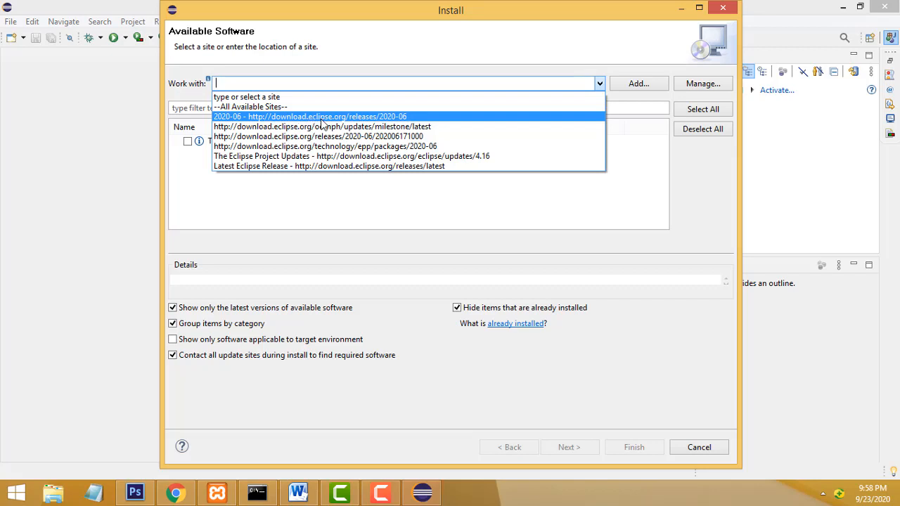
left_click(404, 117)
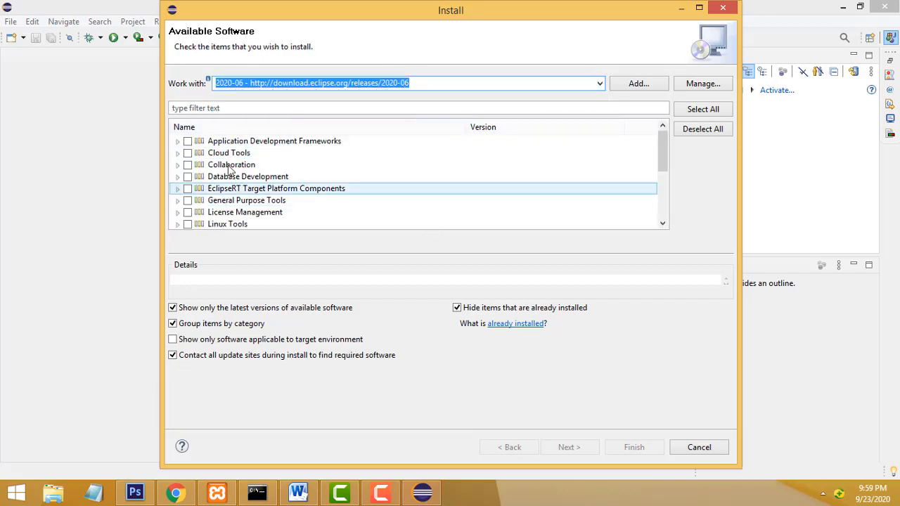
scroll(373, 169, "down", 1)
scroll(382, 170, "up", 2)
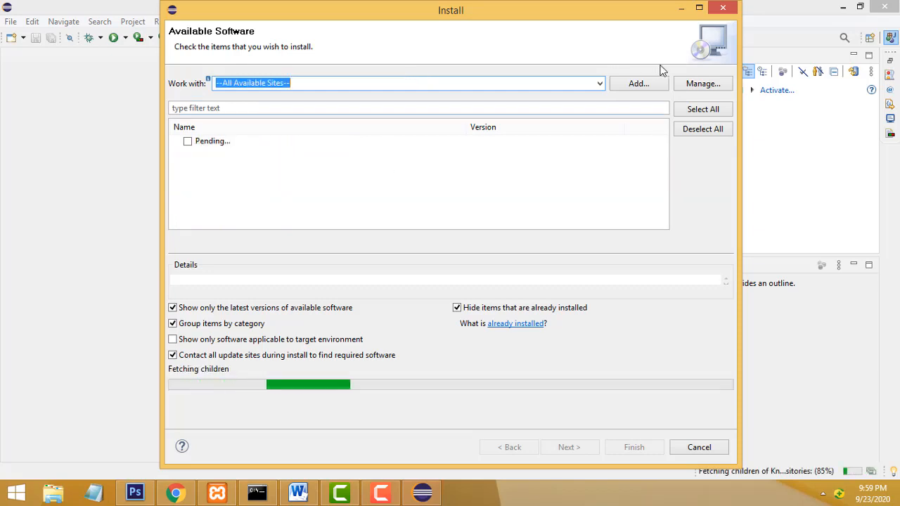
left_click(599, 83)
left_click(304, 116)
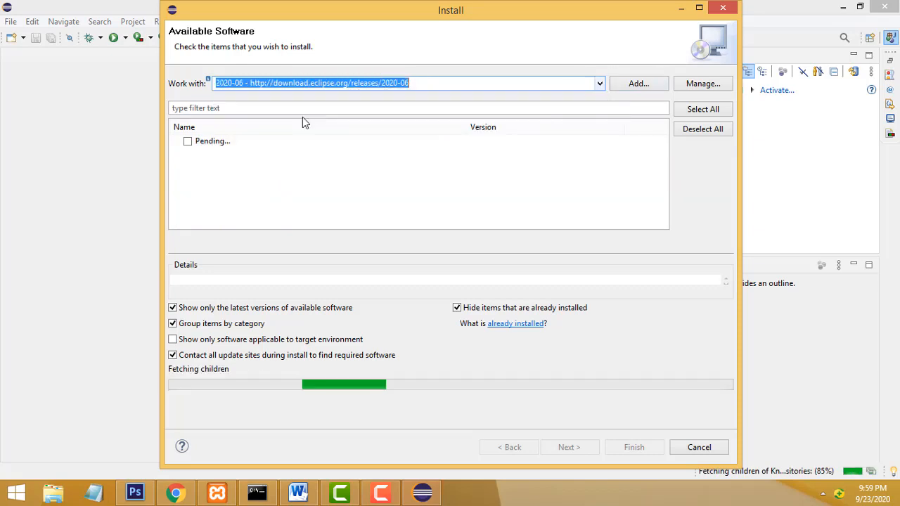
left_click(699, 447)
left_click(223, 22)
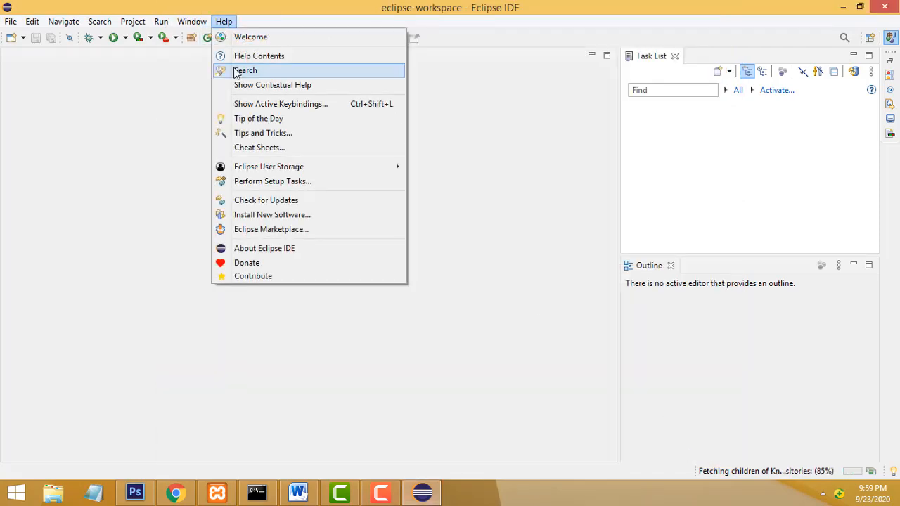
left_click(293, 215)
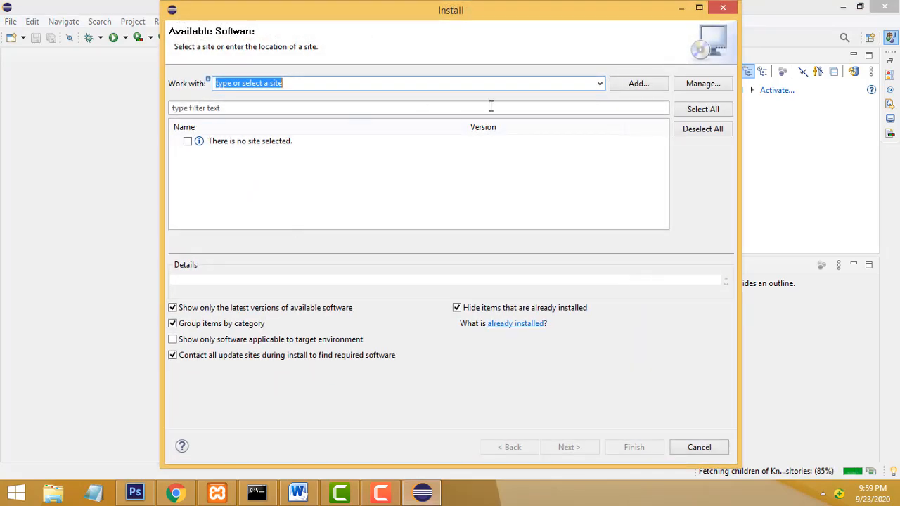
left_click(600, 84)
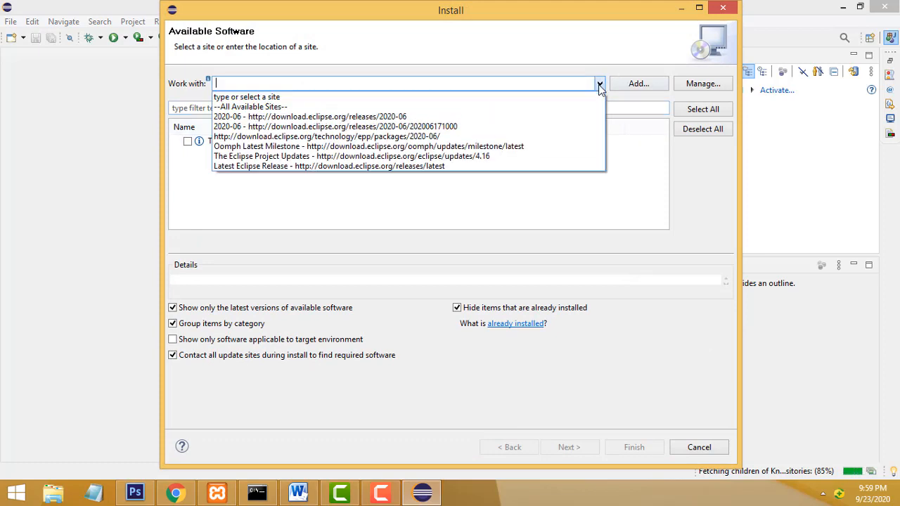
left_click(474, 116)
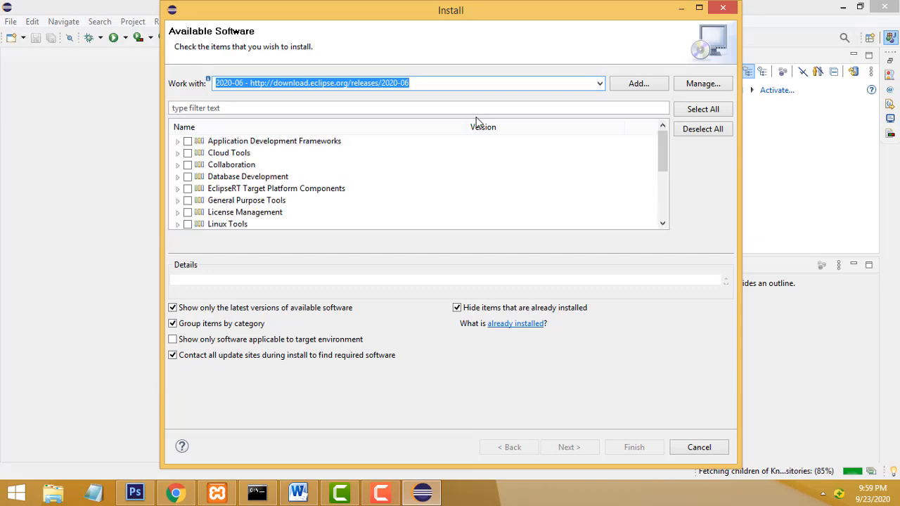
Look through the software categories offered by the 2020-06 site
left_click(662, 224)
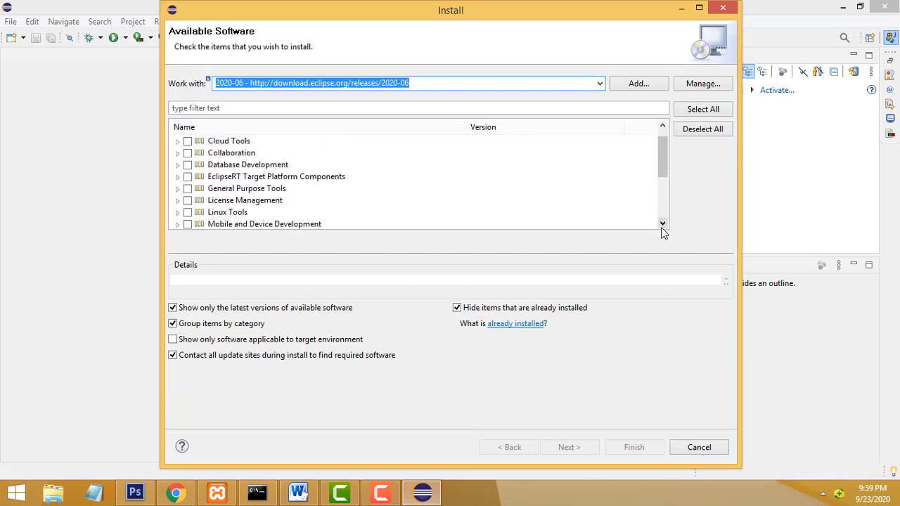
left_click(662, 224)
left_click(663, 225)
left_click(663, 225)
left_click(663, 225)
left_click(663, 225)
left_click(662, 225)
left_click(662, 225)
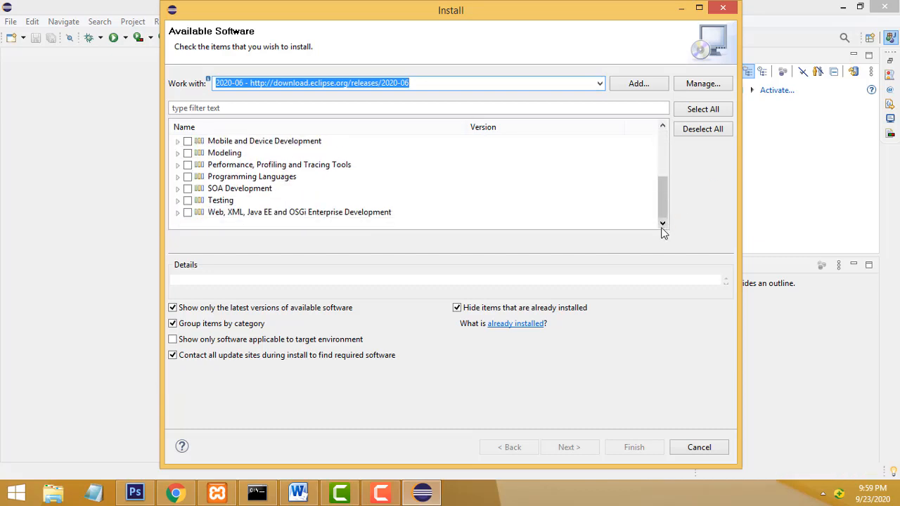
left_click(662, 126)
left_click(662, 125)
left_click(662, 126)
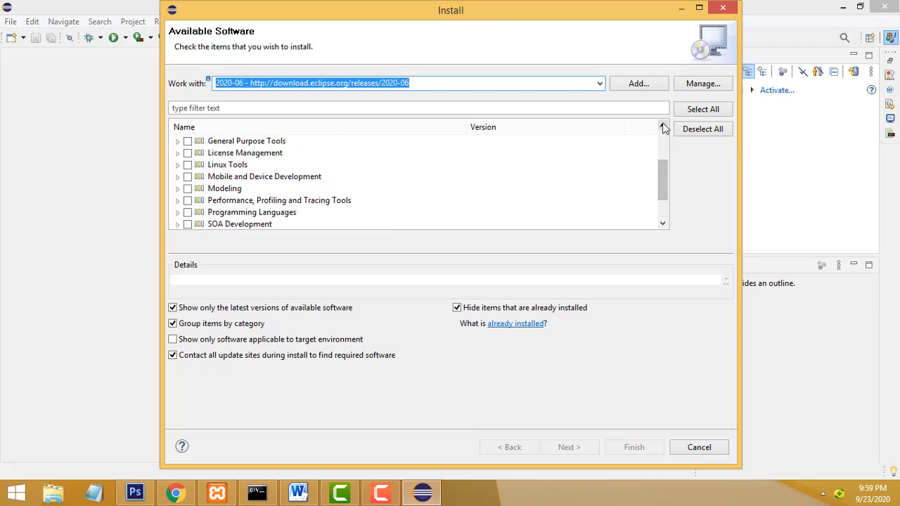
left_click(662, 126)
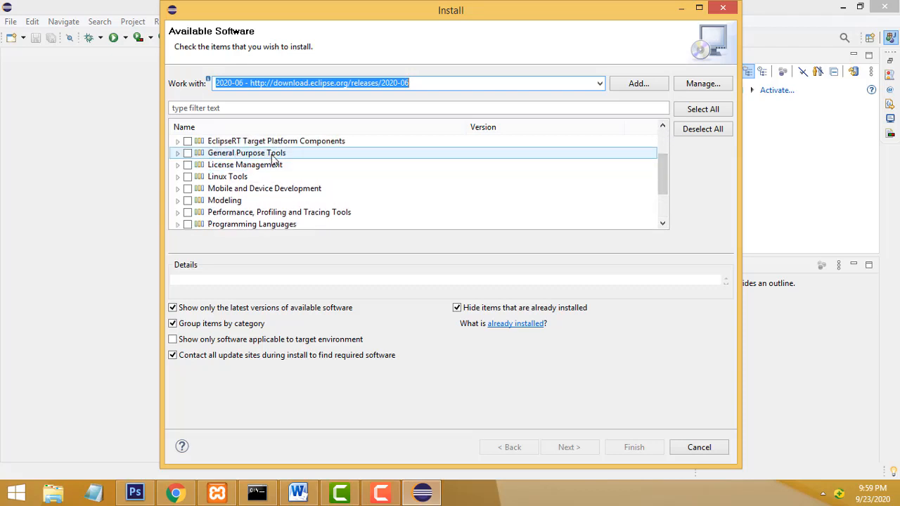
Expand the General Purpose Tools category and leave all of its items unselected
left_click(187, 153)
left_click(178, 153)
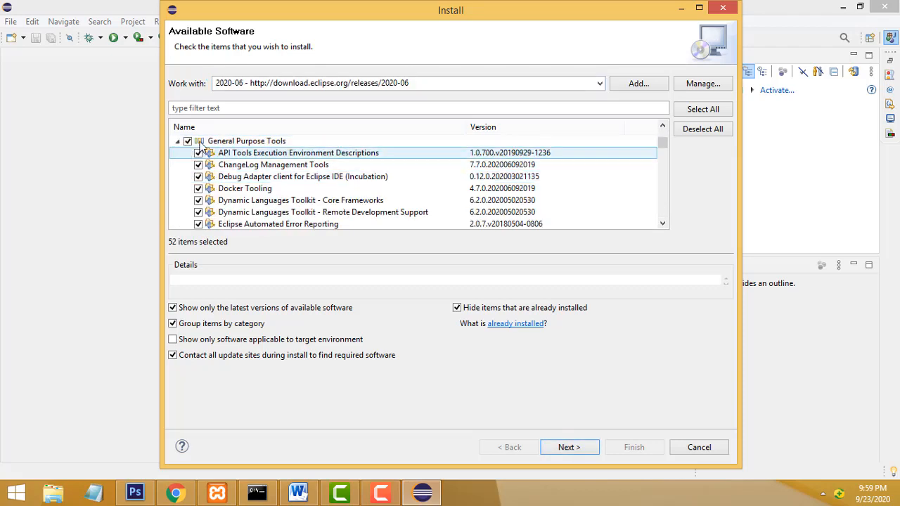
left_click(187, 141)
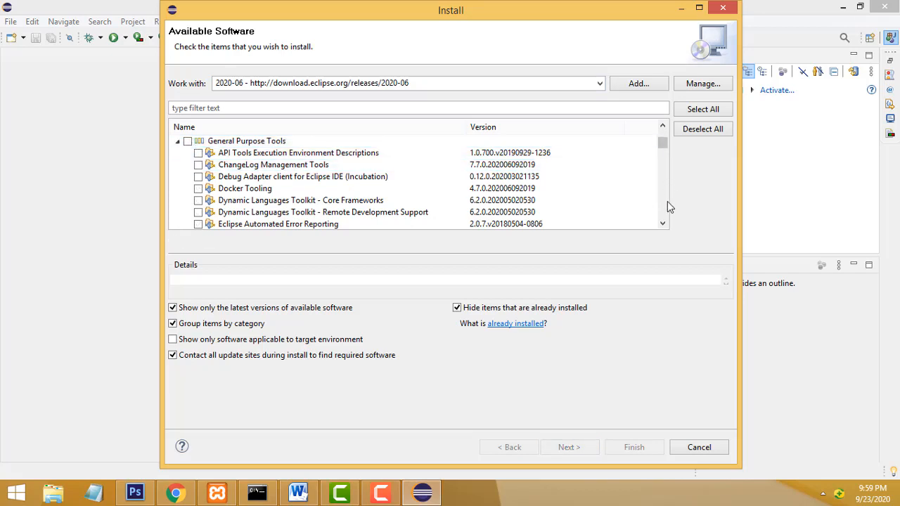
Select Swing Designer, Swing Designer Documentation, SWT Designer and its Core, Documentation, SWT_AWT Support and XWT Support items under General Purpose Tools
left_click(663, 224)
left_click(663, 224)
left_click(663, 224)
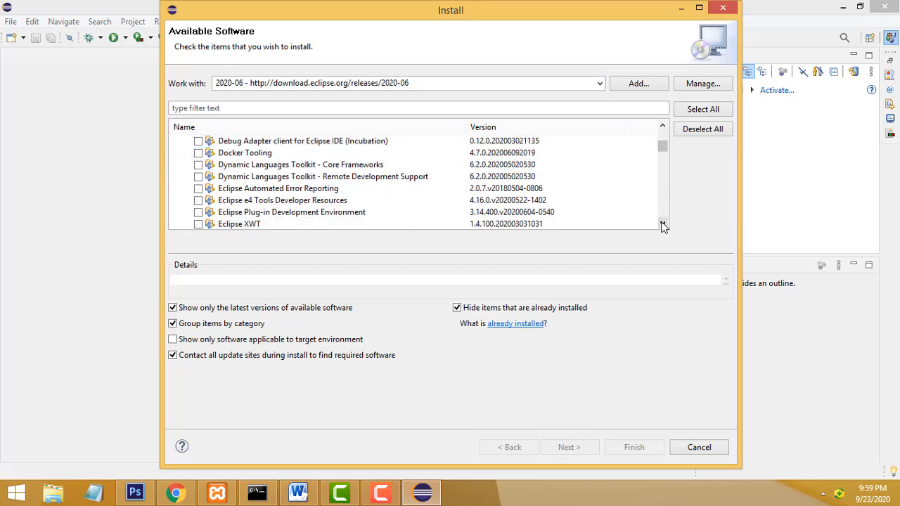
left_click(663, 224)
left_click(663, 224)
left_click(663, 224)
left_click(663, 225)
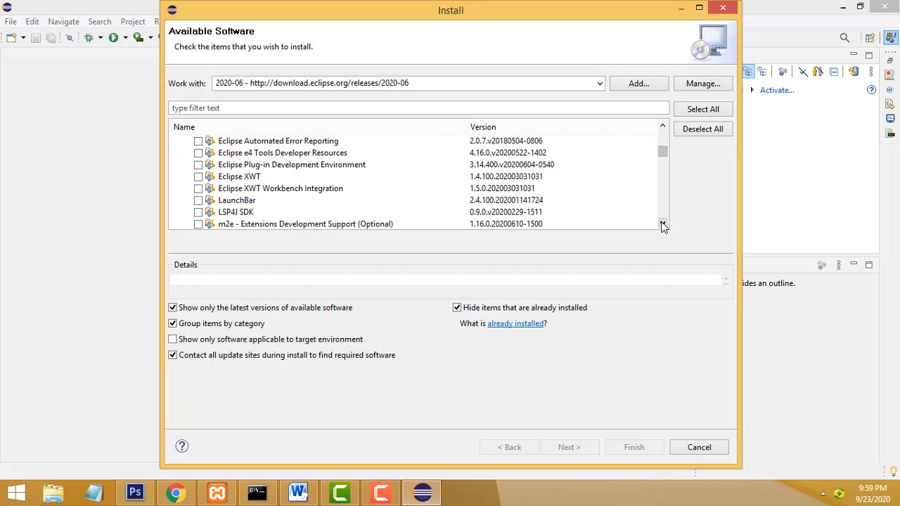
left_click(663, 224)
left_click(664, 225)
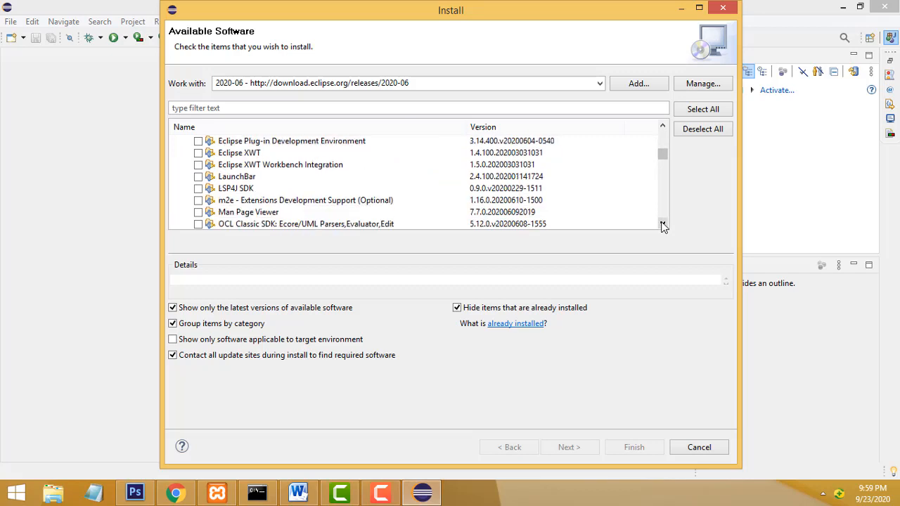
left_click(664, 225)
left_click(663, 224)
left_click(663, 225)
left_click(663, 224)
left_click(663, 224)
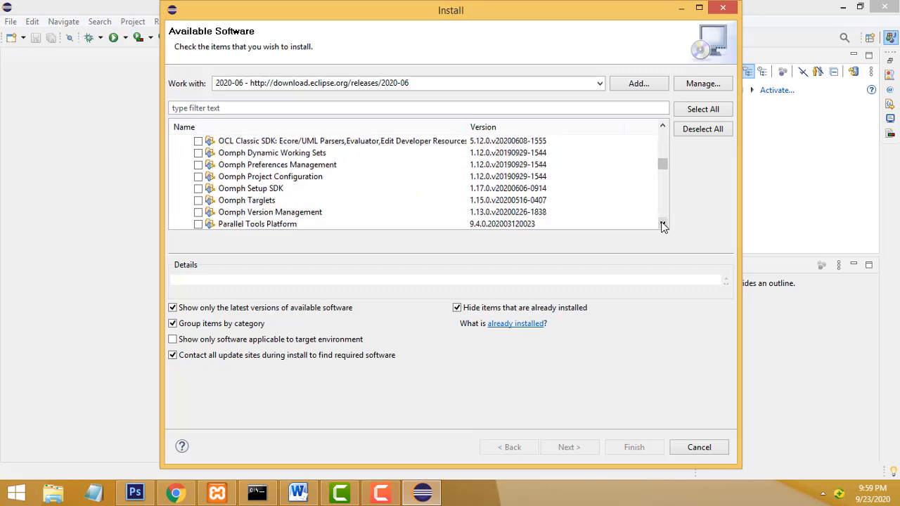
left_click(664, 224)
left_click(664, 224)
left_click(663, 225)
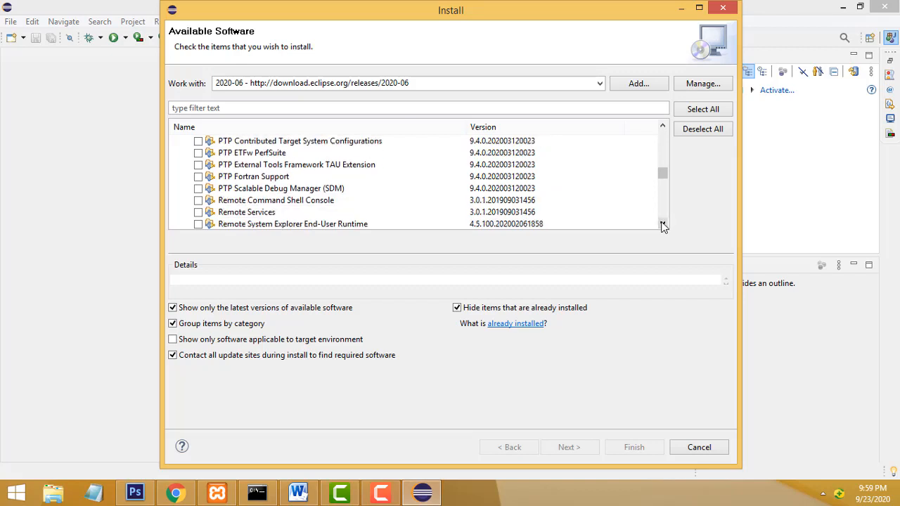
left_click(663, 224)
left_click(663, 225)
left_click(663, 224)
left_click(663, 224)
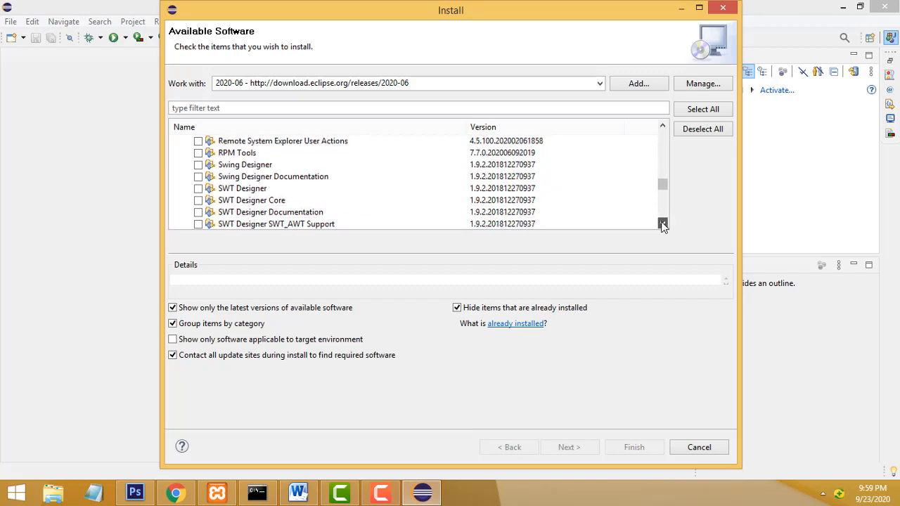
left_click(663, 224)
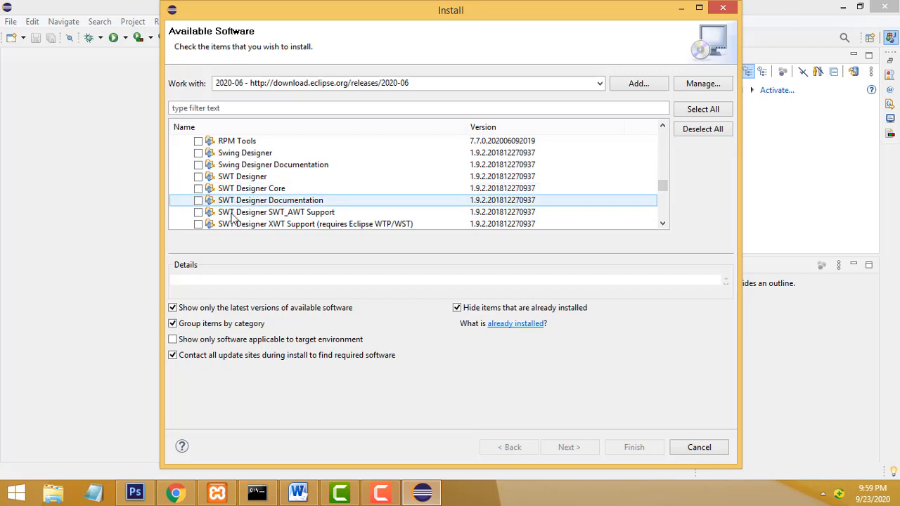
left_click(198, 152)
left_click(198, 165)
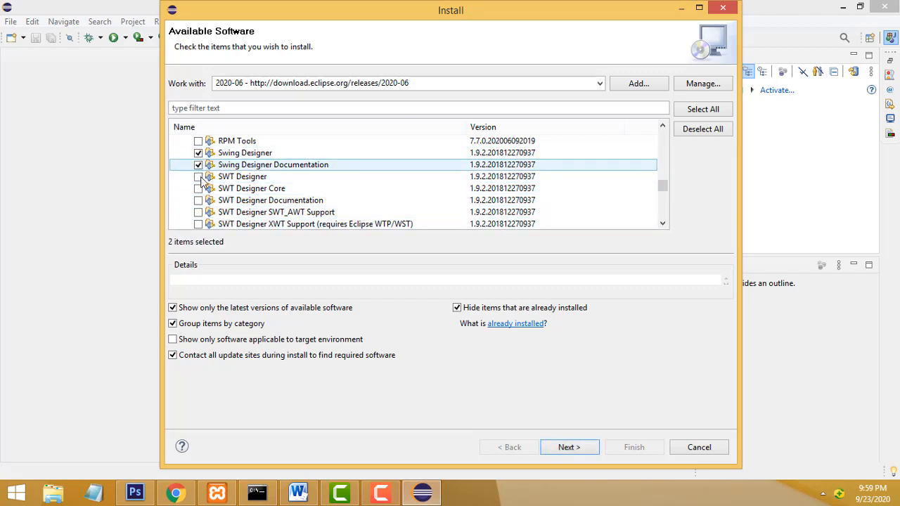
left_click(198, 176)
left_click(199, 189)
left_click(199, 201)
left_click(198, 211)
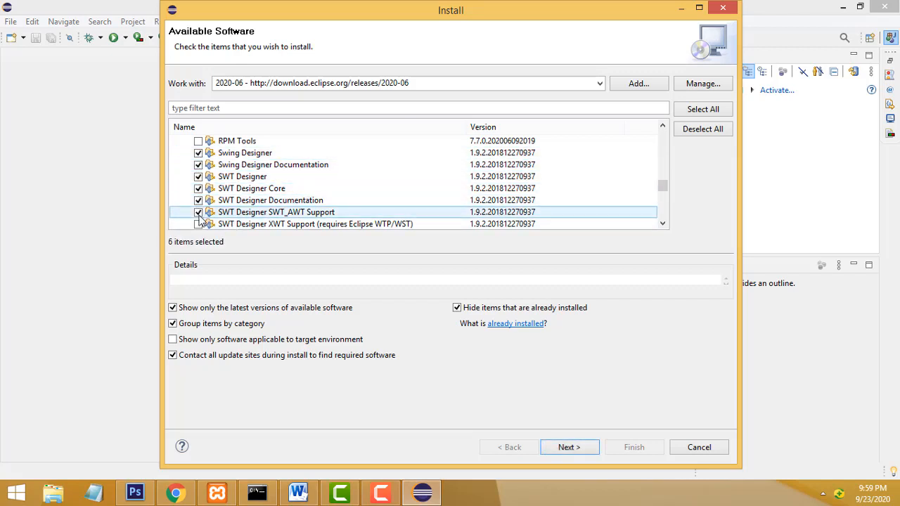
left_click(198, 224)
Review the selected Swing and SWT Designer items, accept the license agreements and start the installation
scroll(322, 201, "down", 2)
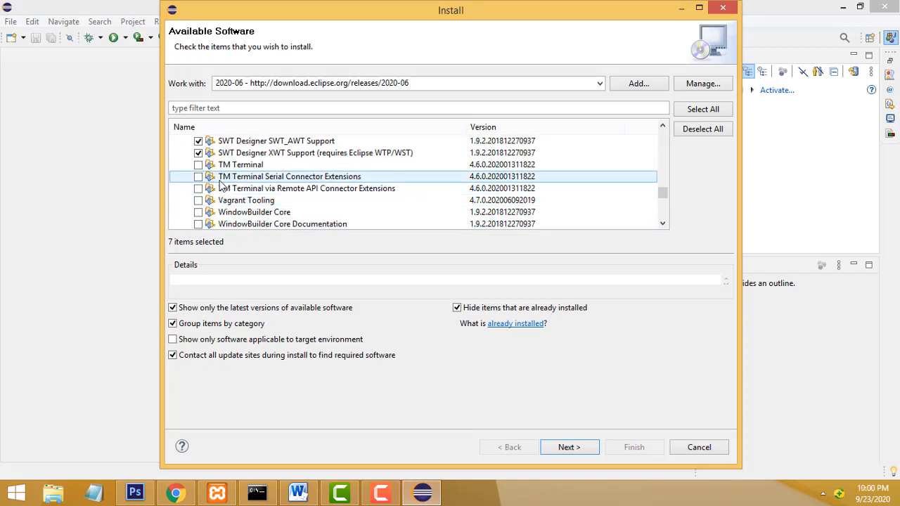
scroll(221, 185, "up", 2)
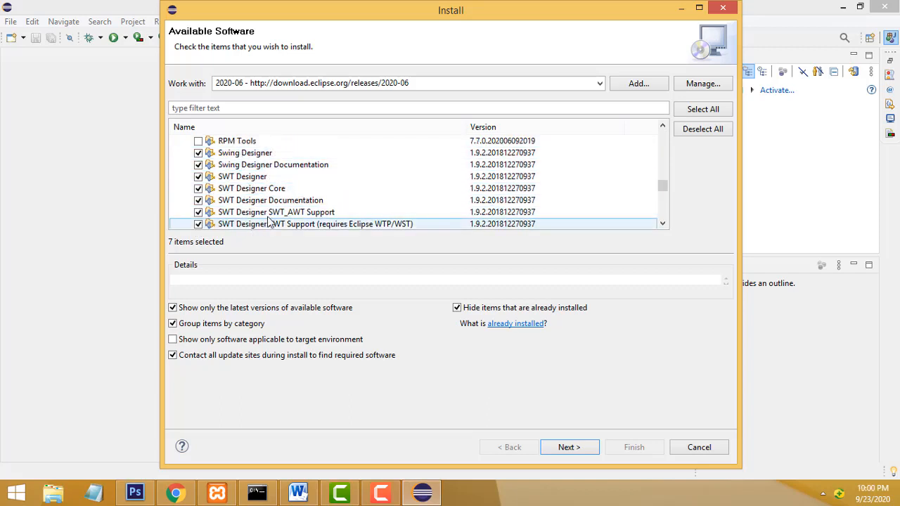
scroll(267, 223, "down", 1)
scroll(269, 222, "up", 1)
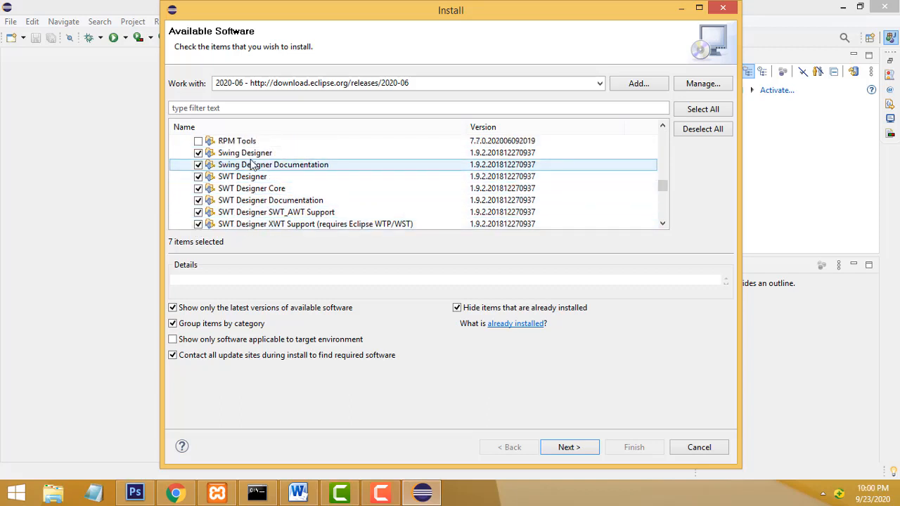
scroll(267, 210, "down", 1)
scroll(302, 190, "up", 1)
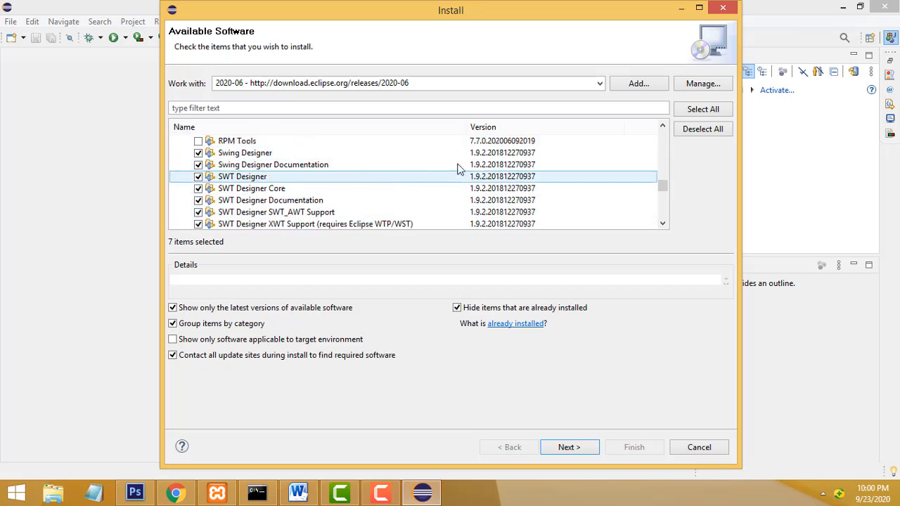
scroll(558, 167, "down", 2)
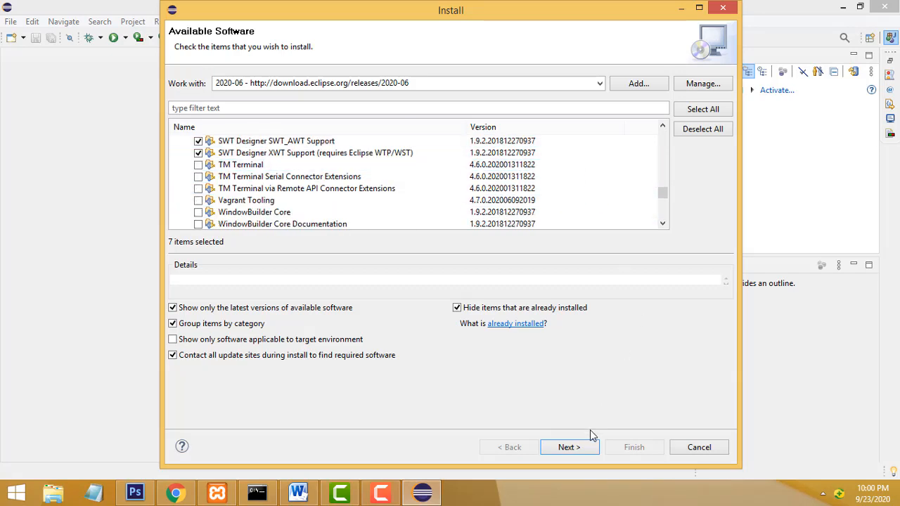
left_click(575, 446)
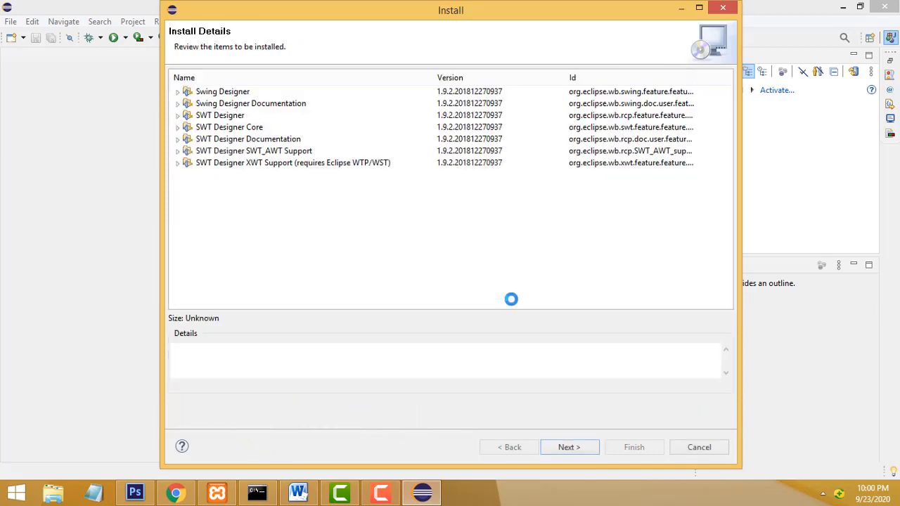
left_click(591, 450)
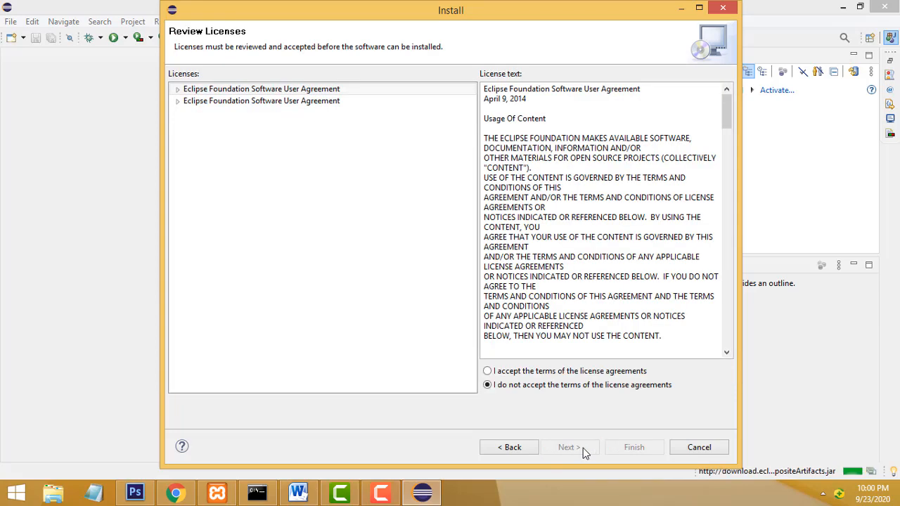
left_click(512, 372)
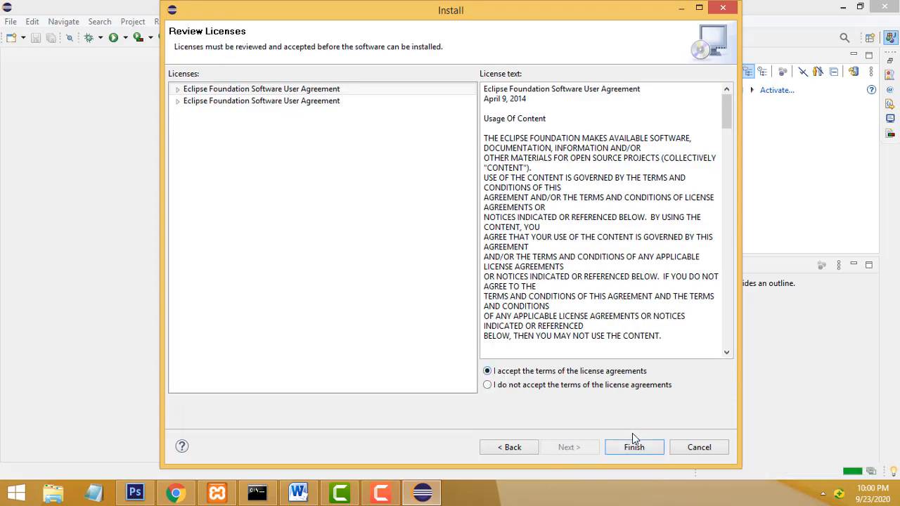
left_click(633, 447)
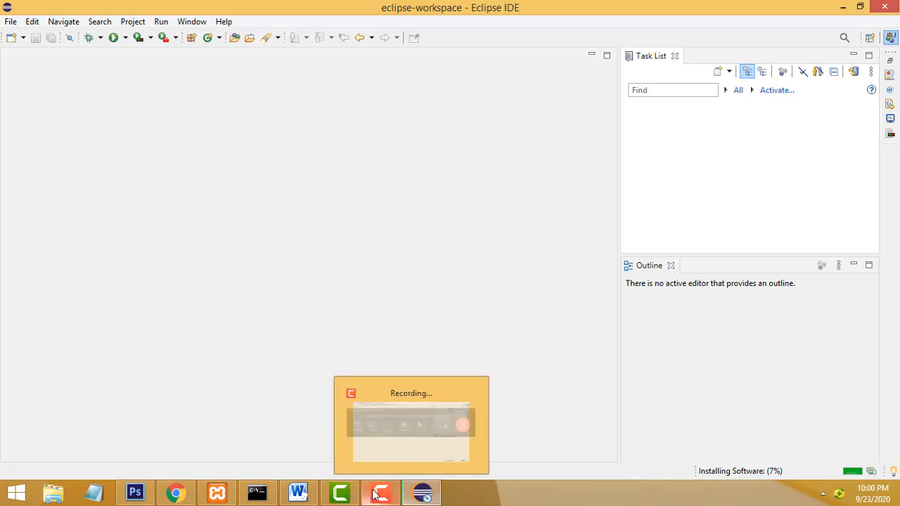
left_click(382, 492)
left_click(870, 430)
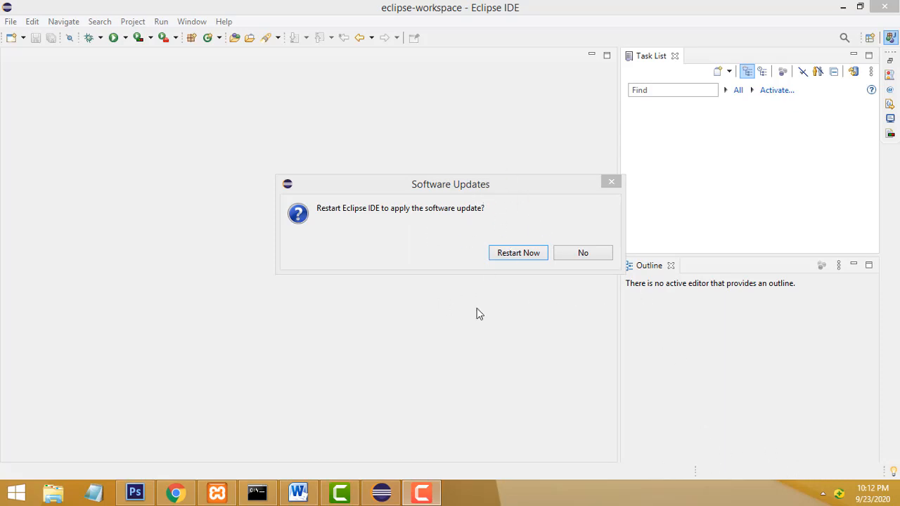
Restart Eclipse IDE to apply the software update and close the Welcome page
left_click(517, 254)
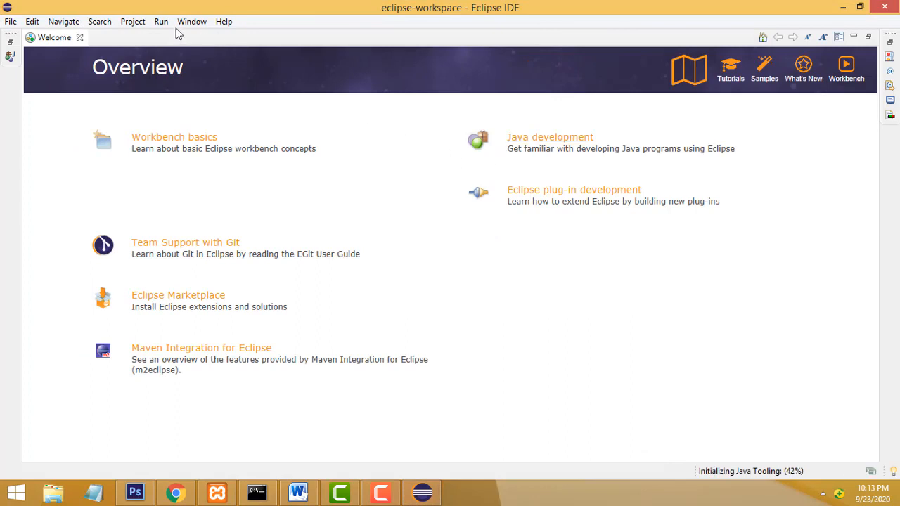
left_click(81, 38)
Start creating a new JFrame with the Swing Designer wizard from the WindowBuilder category
left_click(11, 23)
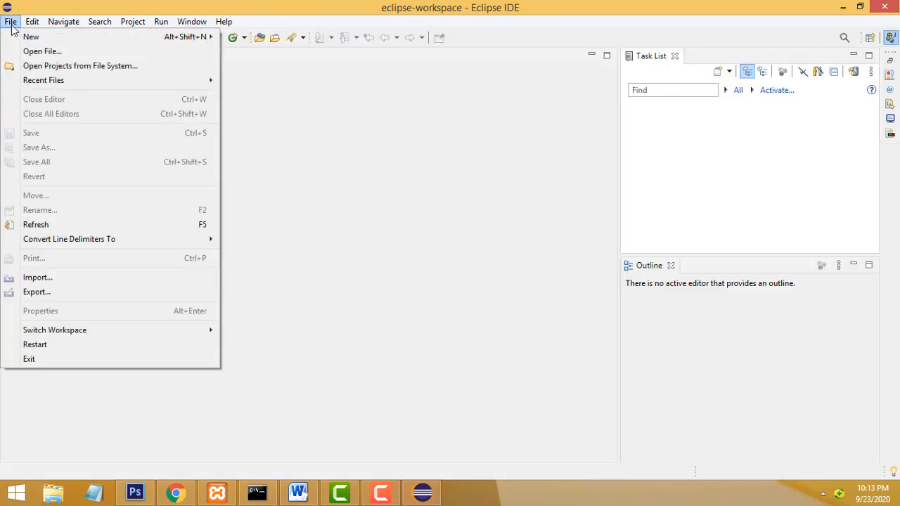
mouse_move(21, 37)
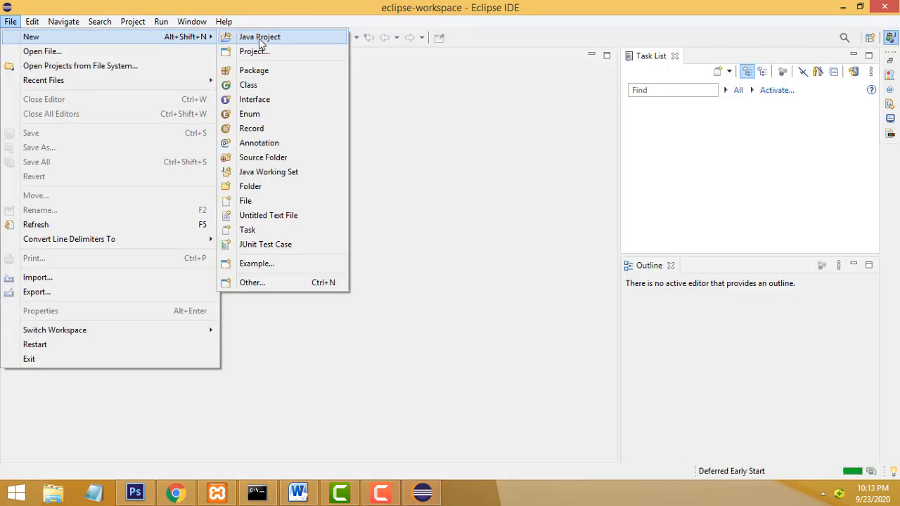
left_click(298, 282)
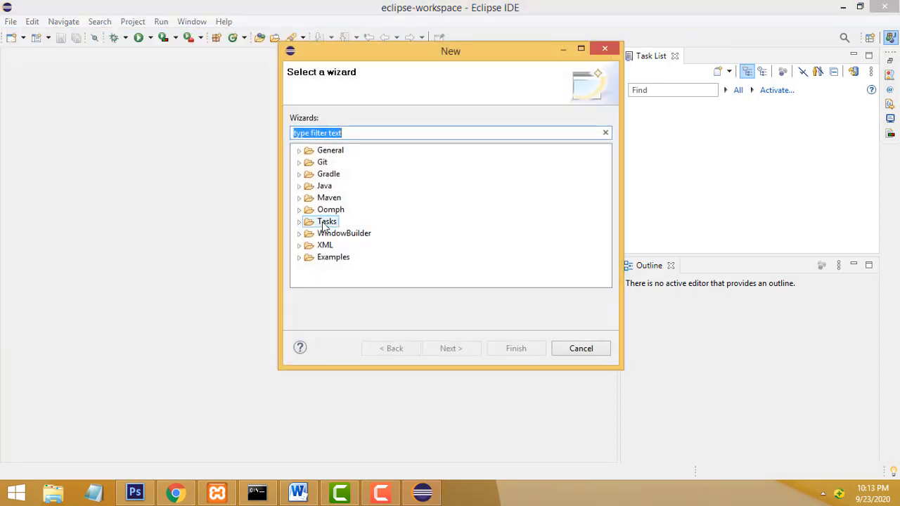
left_click(298, 233)
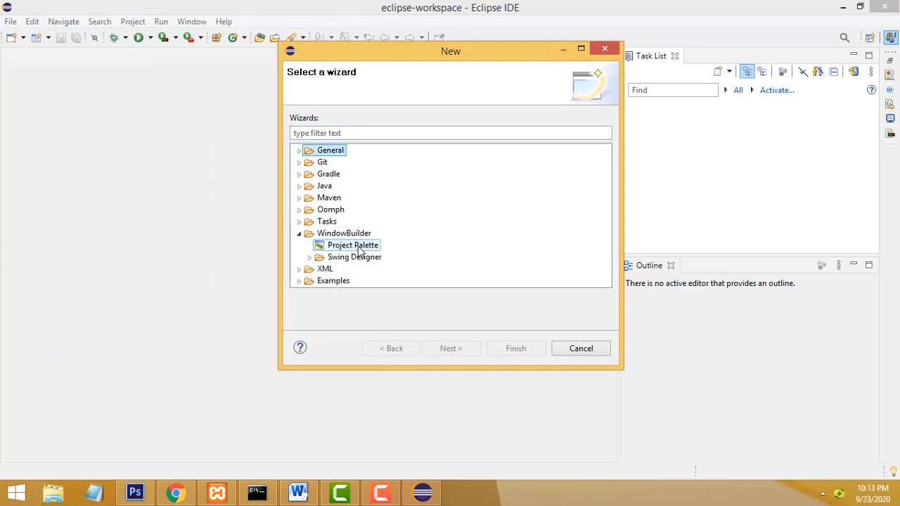
left_click(310, 258)
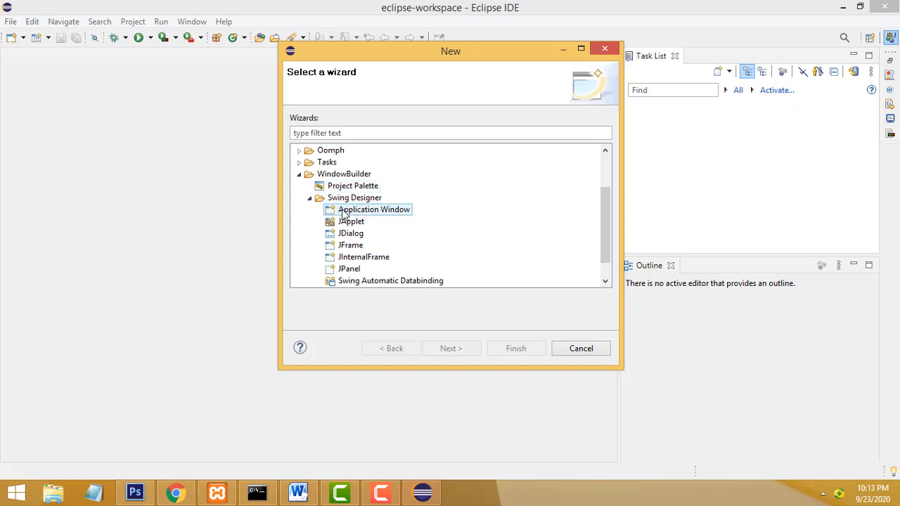
left_click(401, 212)
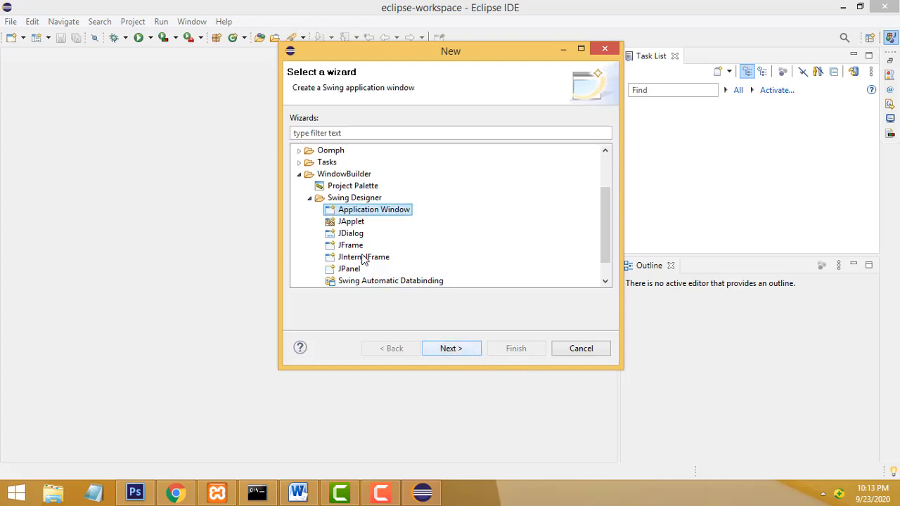
left_click(355, 246)
scroll(380, 232, "down", 1)
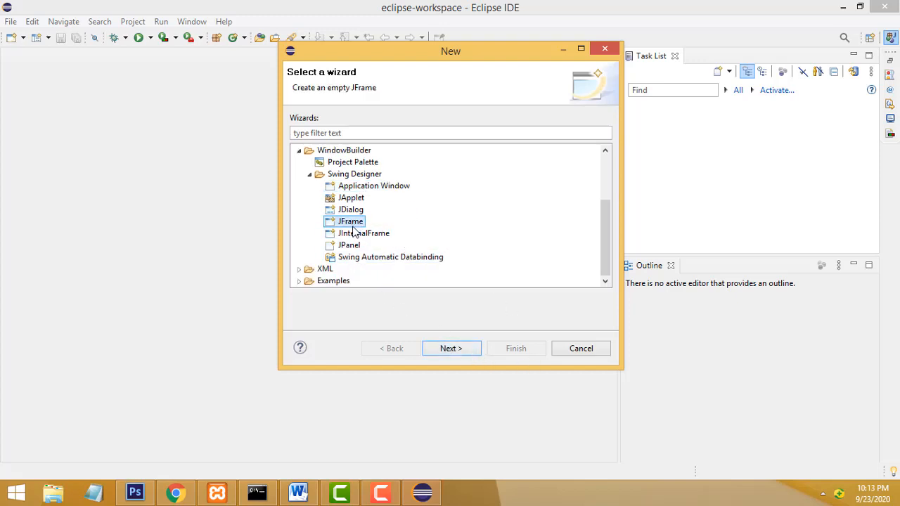
left_click(452, 349)
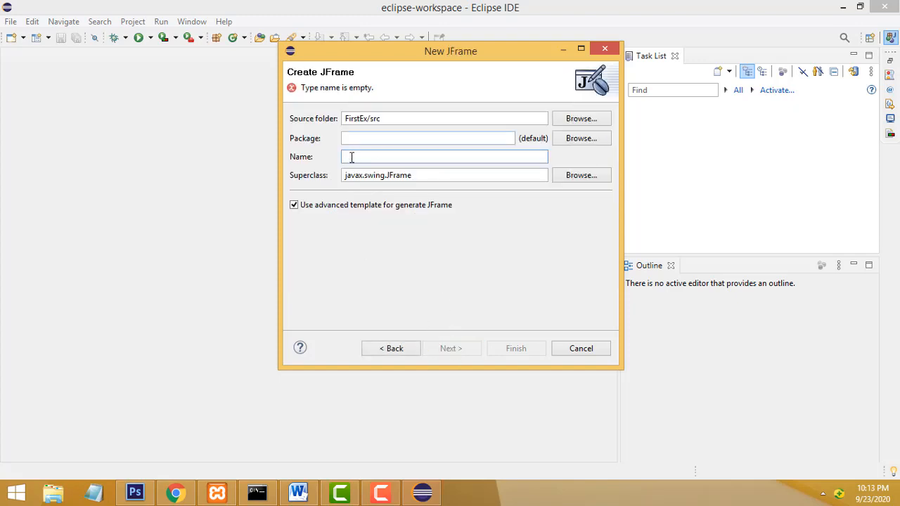
Name the JFrame class FirstProject and create it in the FirstEx/src source folder
type("FirstProject")
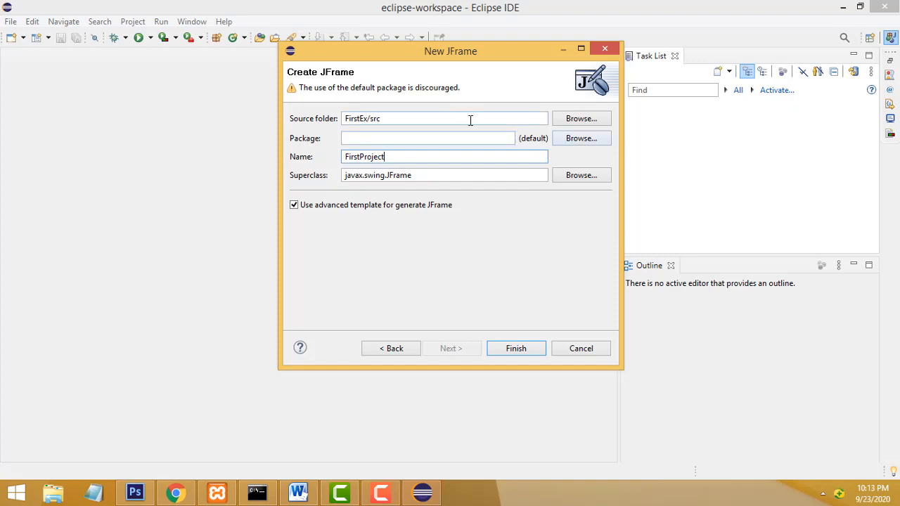
left_click_drag(402, 118, 255, 111)
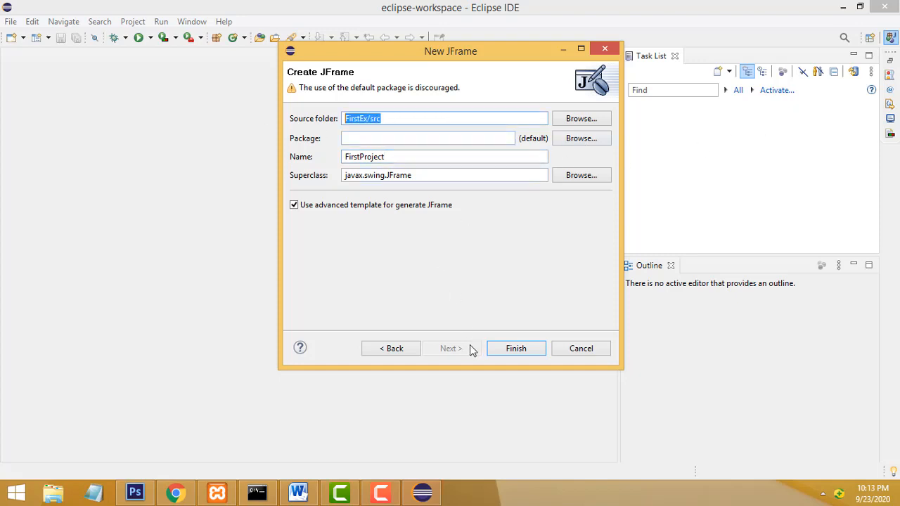
left_click(507, 351)
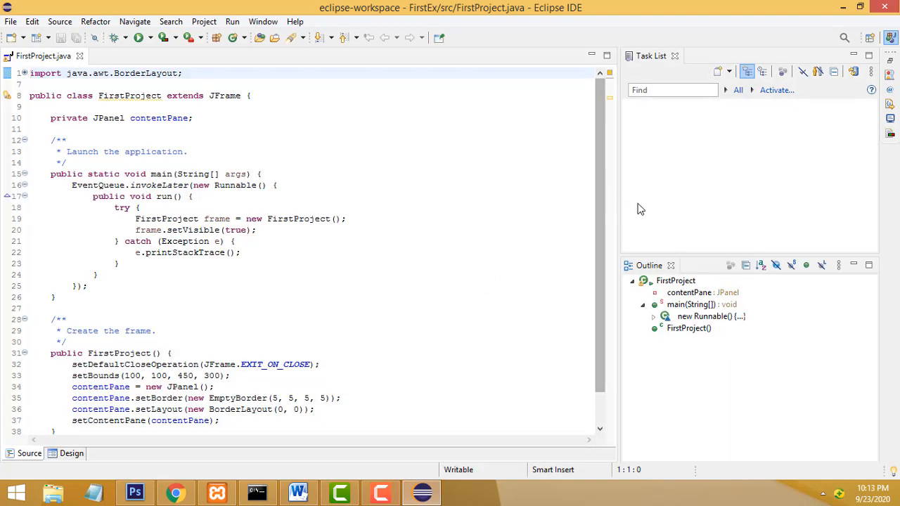
Switch FirstProject.java to its Design view and widen both the editor area and the component palette
left_click(71, 455)
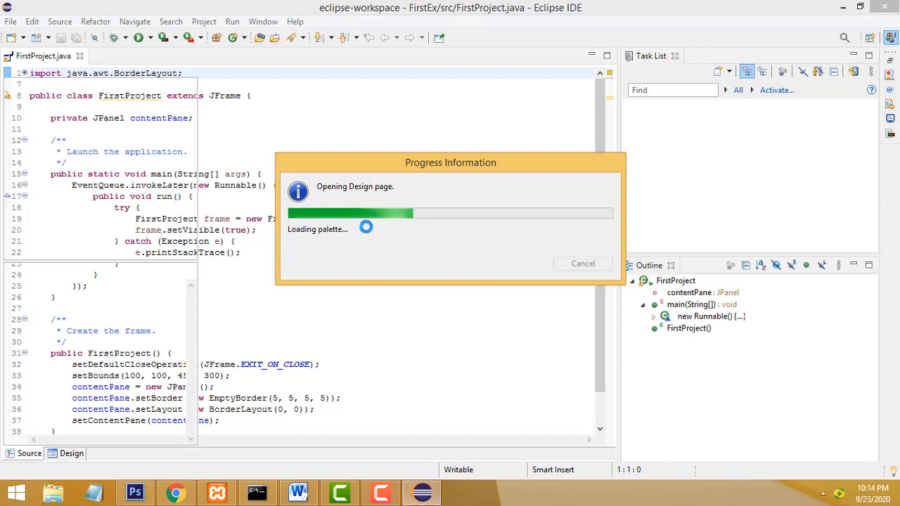
left_click_drag(617, 248, 701, 234)
left_click_drag(302, 205, 353, 203)
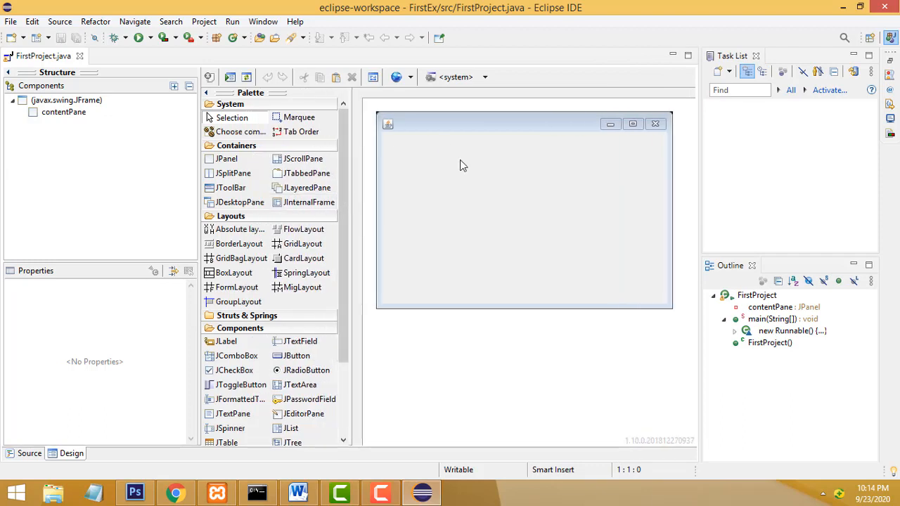
left_click(441, 151)
left_click(675, 216)
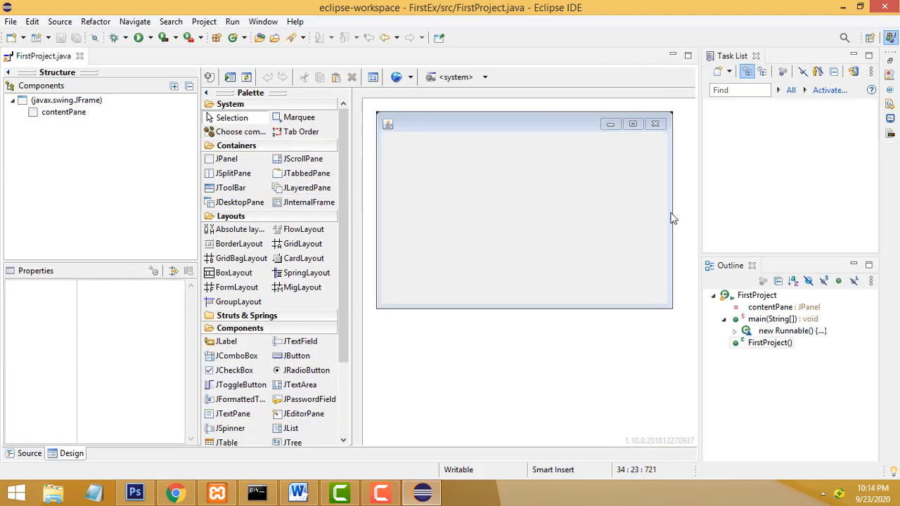
Add a JPanel to the North area of the frame's content pane
left_click(226, 159)
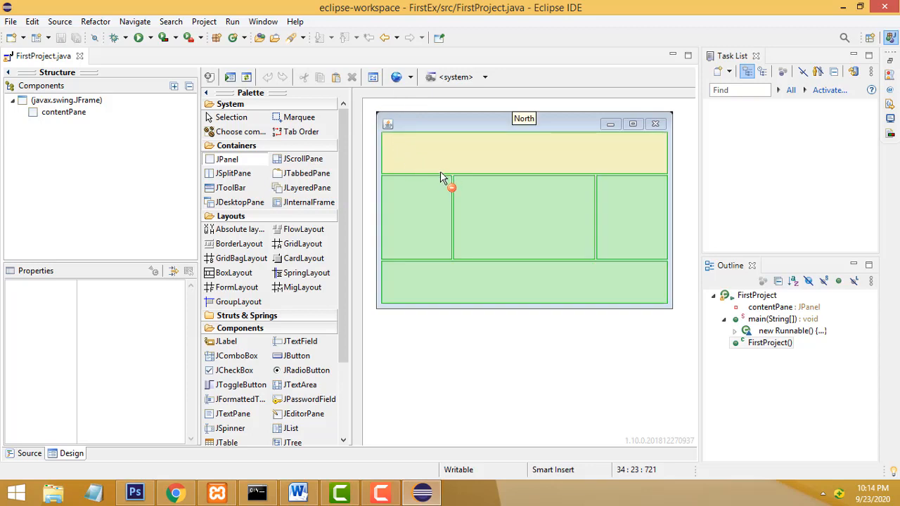
left_click(403, 153)
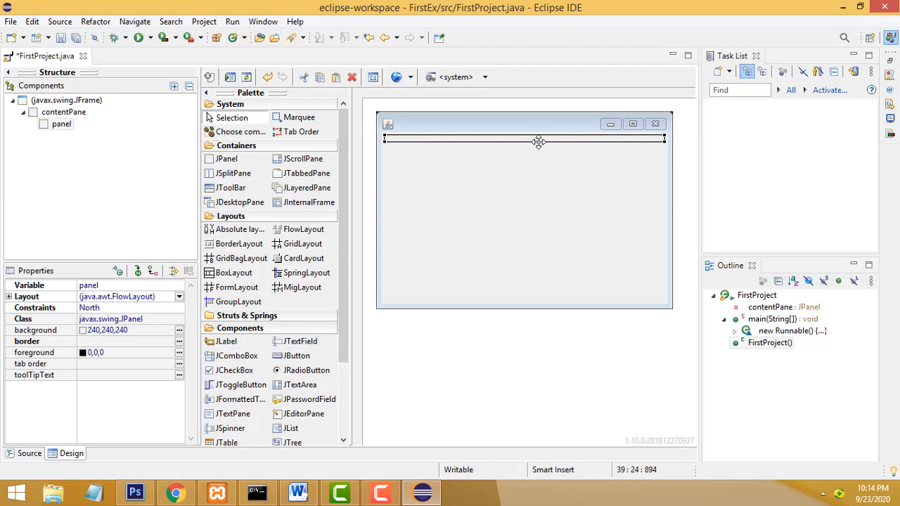
mouse_move(538, 144)
left_mouse_down()
mouse_move(540, 172)
mouse_move(532, 143)
left_mouse_up()
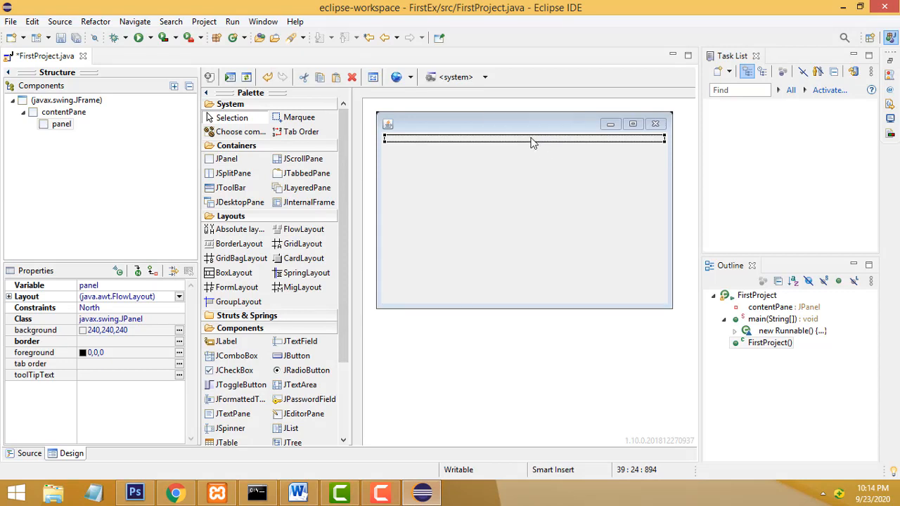
left_click(447, 171)
left_click(555, 124)
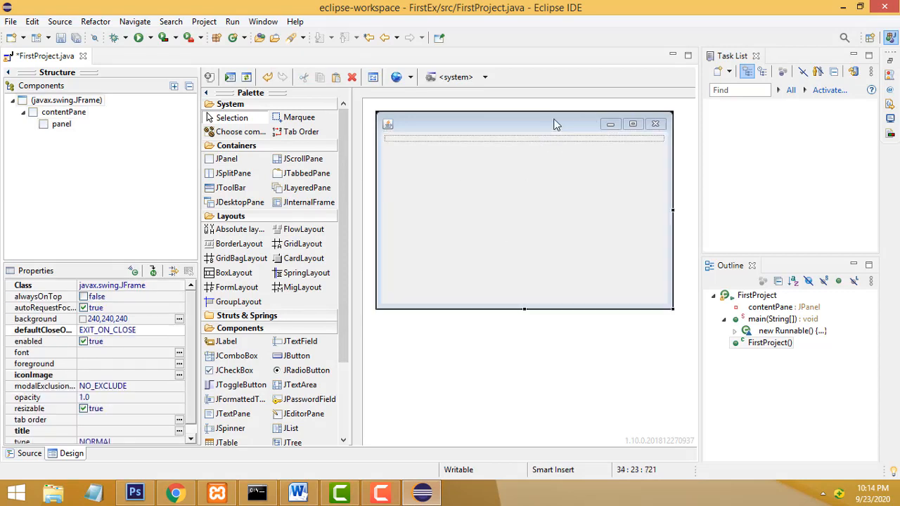
left_click(693, 217)
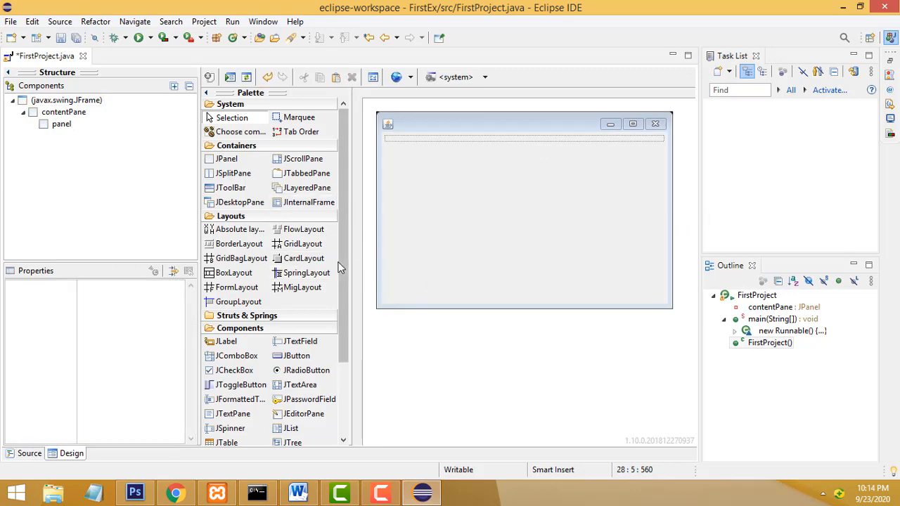
mouse_move(342, 264)
left_mouse_down()
mouse_move(348, 332)
mouse_move(347, 254)
left_mouse_up()
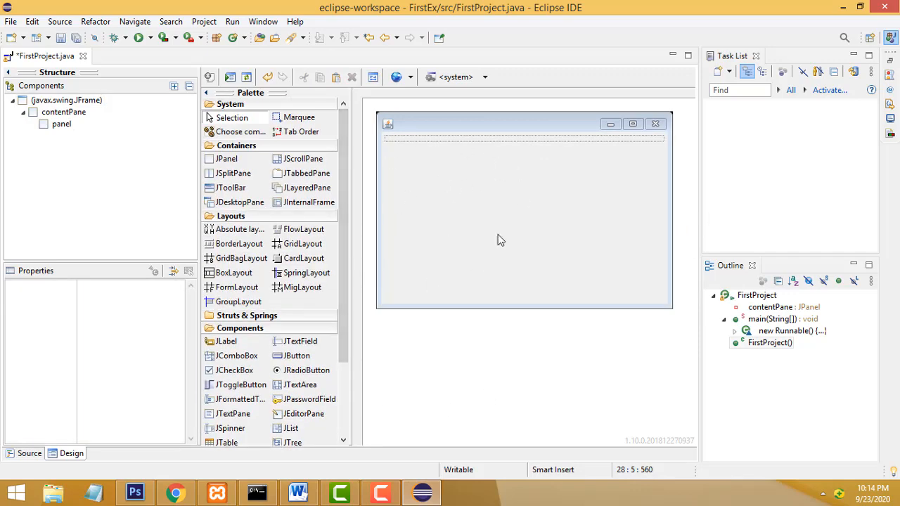